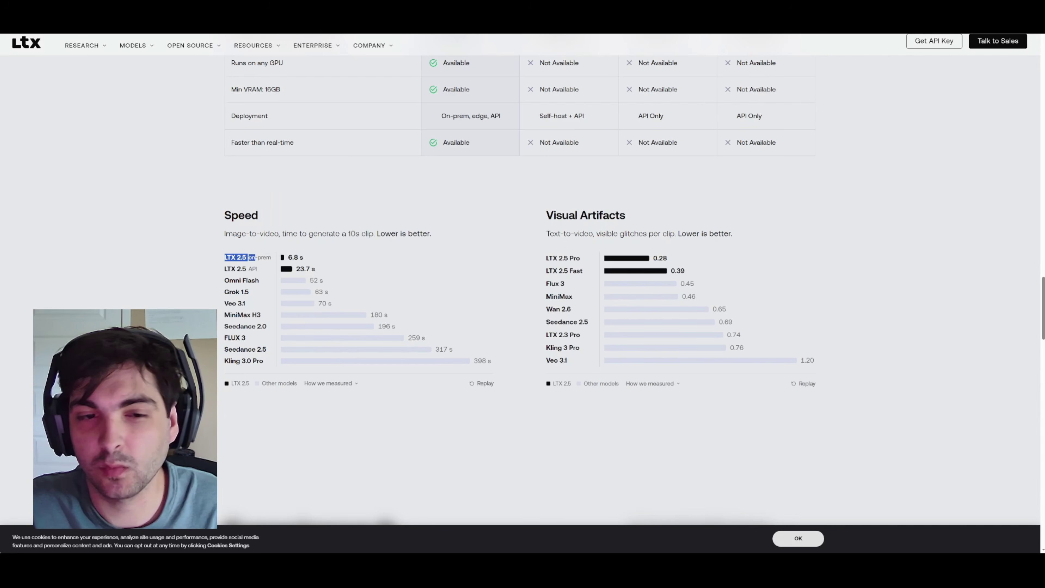
# Review the Speed and Visual Artifacts charts, comparing LTX 2.5 on-prem with MiniMax H3 and Seedance 2.5.
pyautogui.moveTo(225, 257); pyautogui.dragTo(255, 258)
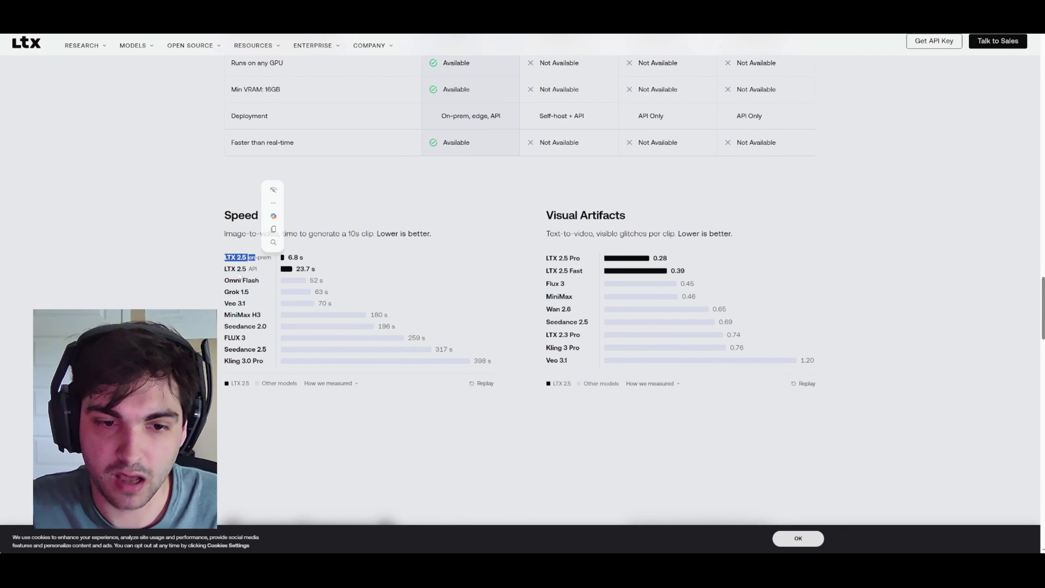
pyautogui.click(240, 275)
pyautogui.moveTo(223, 316); pyautogui.dragTo(293, 316)
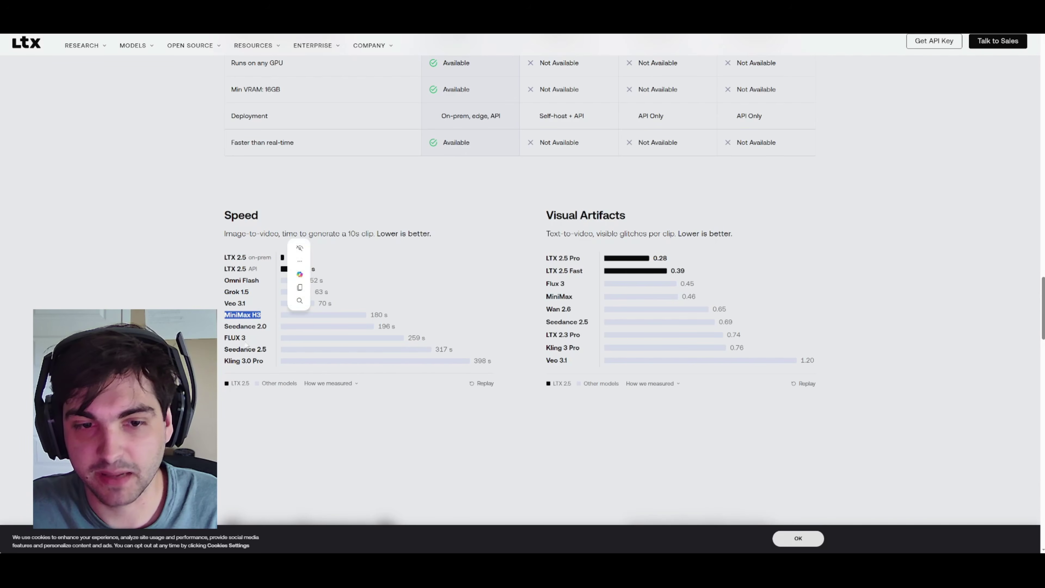
pyautogui.moveTo(224, 350); pyautogui.dragTo(316, 355)
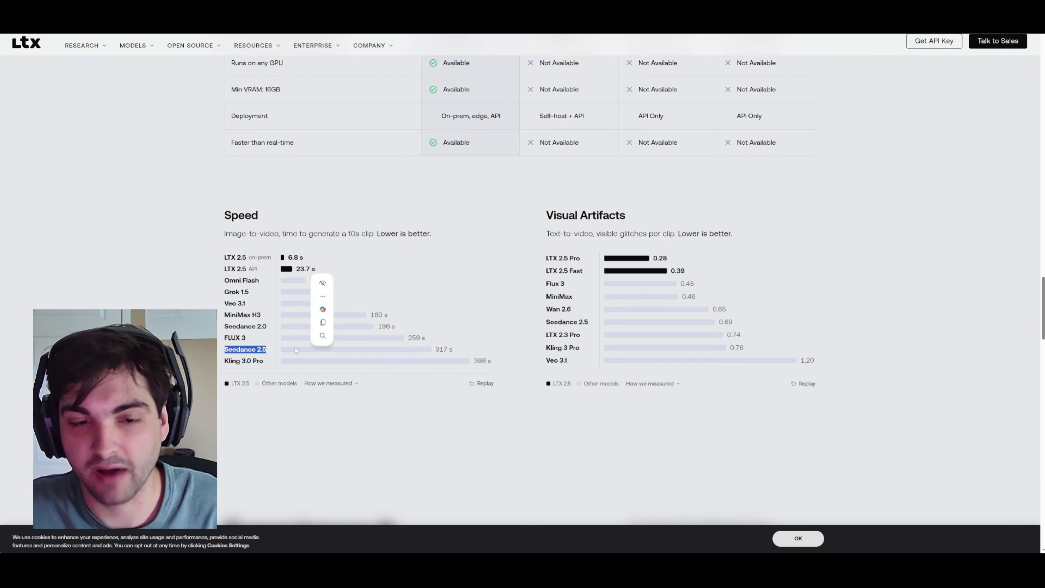
pyautogui.doubleClick(241, 215)
pyautogui.moveTo(545, 215); pyautogui.dragTo(659, 221)
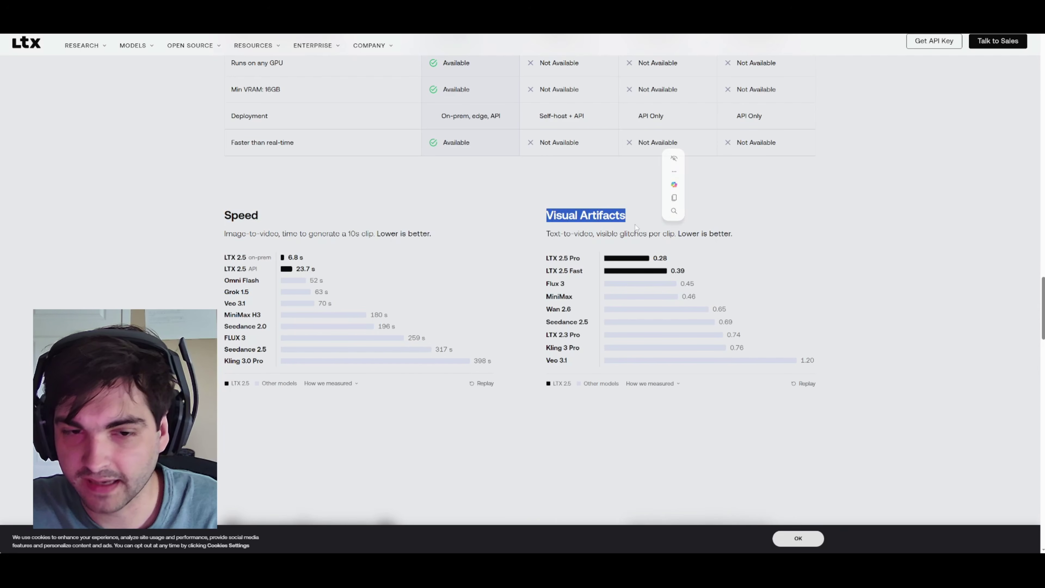
pyautogui.click(516, 204)
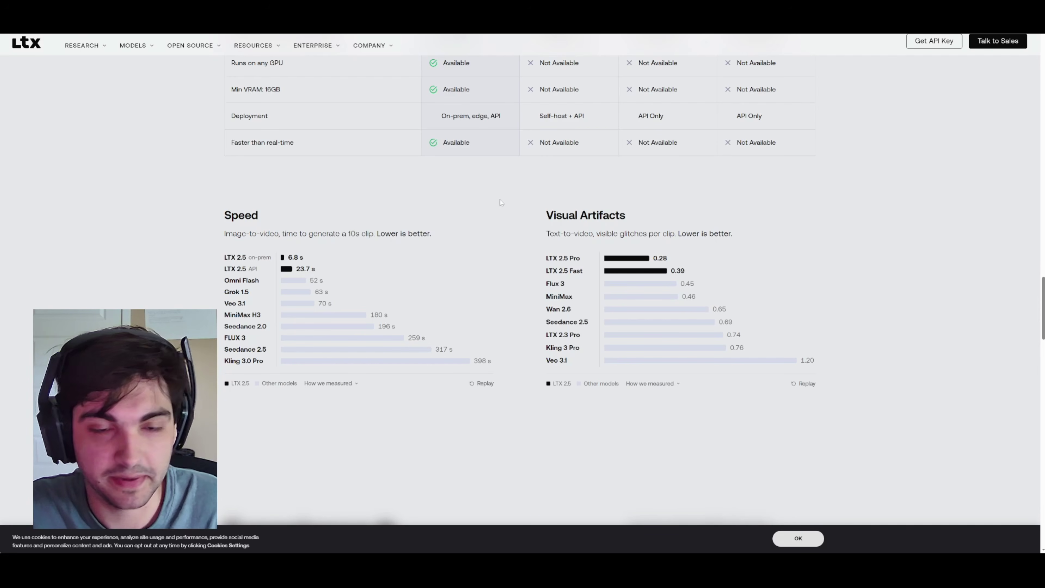
# Switch to Artificial Analysis and check the Text to Video and Image to Video leaderboards, including the MiniMax H3 entry.
pyautogui.hotkey('ctrl', 'Tab')
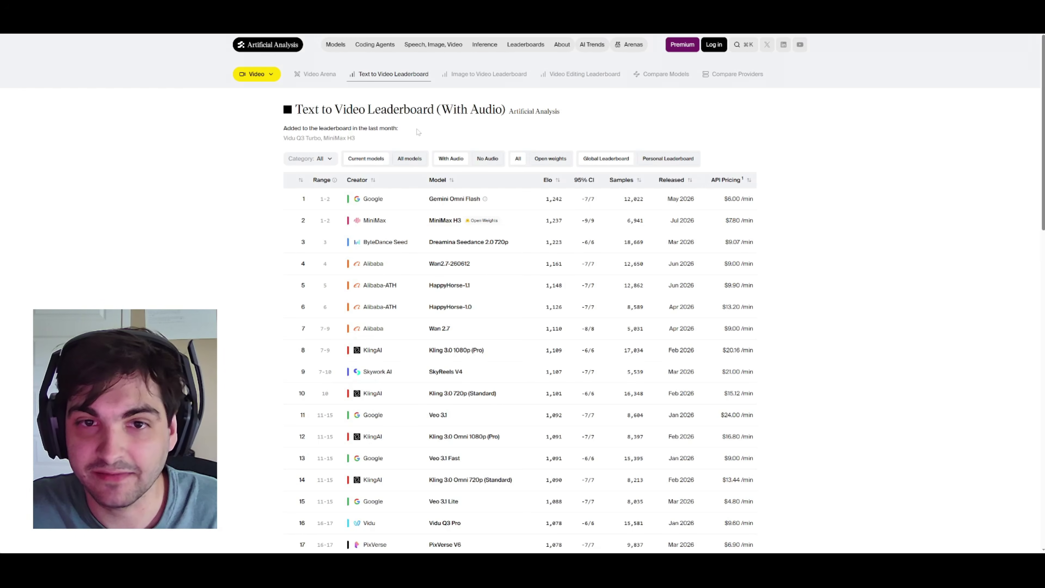
pyautogui.moveTo(295, 109); pyautogui.dragTo(454, 109)
pyautogui.click(489, 74)
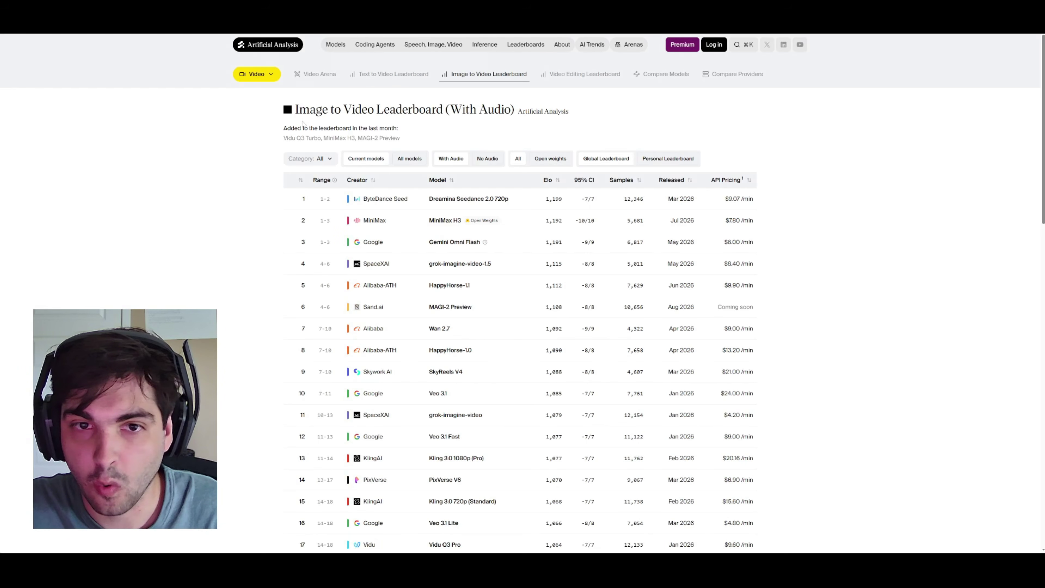
pyautogui.moveTo(294, 109); pyautogui.dragTo(408, 109)
pyautogui.click(448, 129)
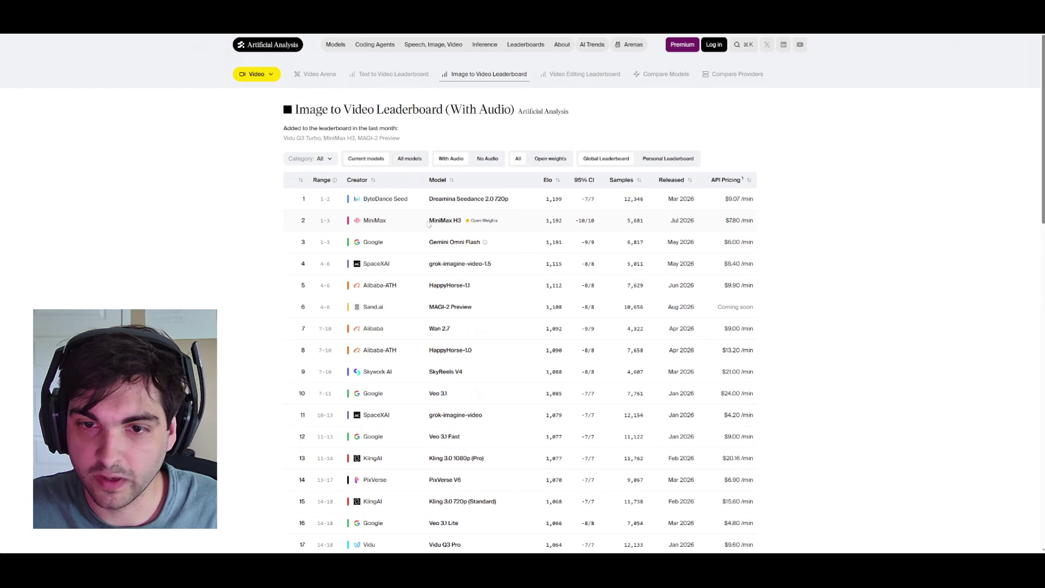
pyautogui.moveTo(424, 221); pyautogui.dragTo(461, 221)
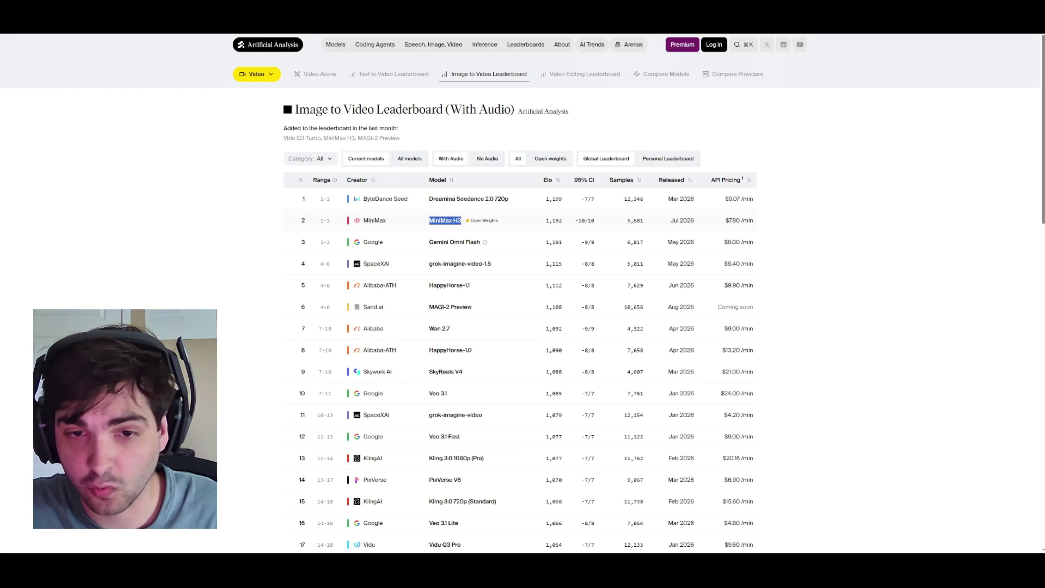
# Return to the LTX page and examine the MiniMax H3 column of the requirements comparison table.
pyautogui.scroll(-6, 434, 436)
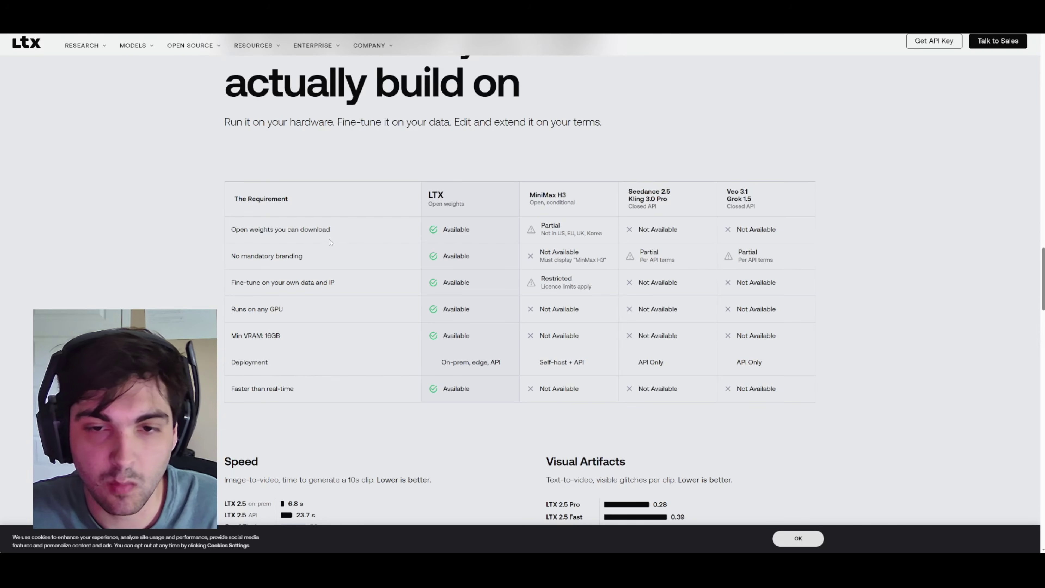
pyautogui.moveTo(523, 197); pyautogui.dragTo(603, 200)
pyautogui.click(695, 196)
pyautogui.moveTo(704, 195); pyautogui.dragTo(598, 195)
pyautogui.click(542, 198)
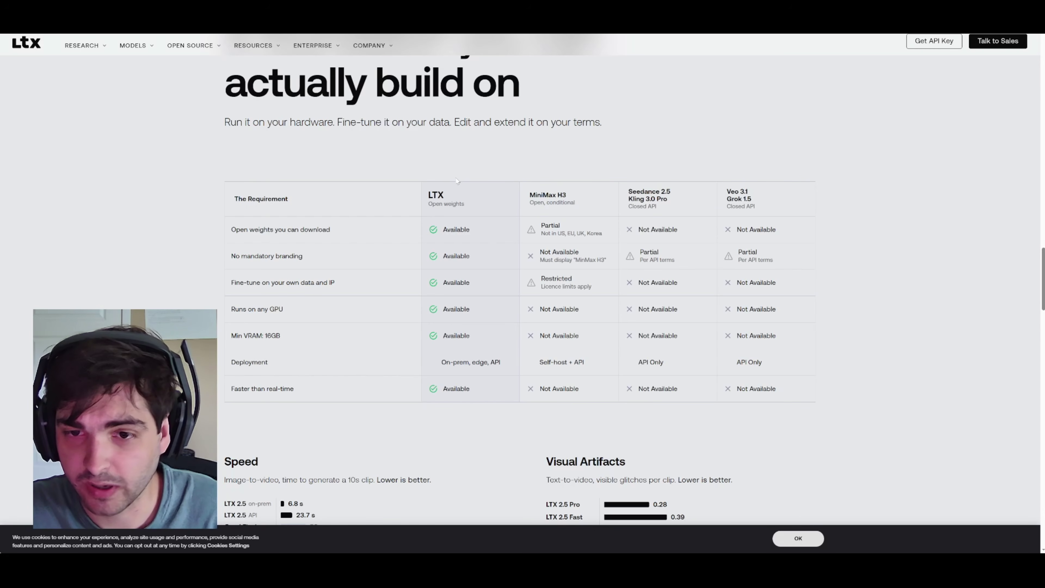
pyautogui.moveTo(526, 194); pyautogui.dragTo(576, 204)
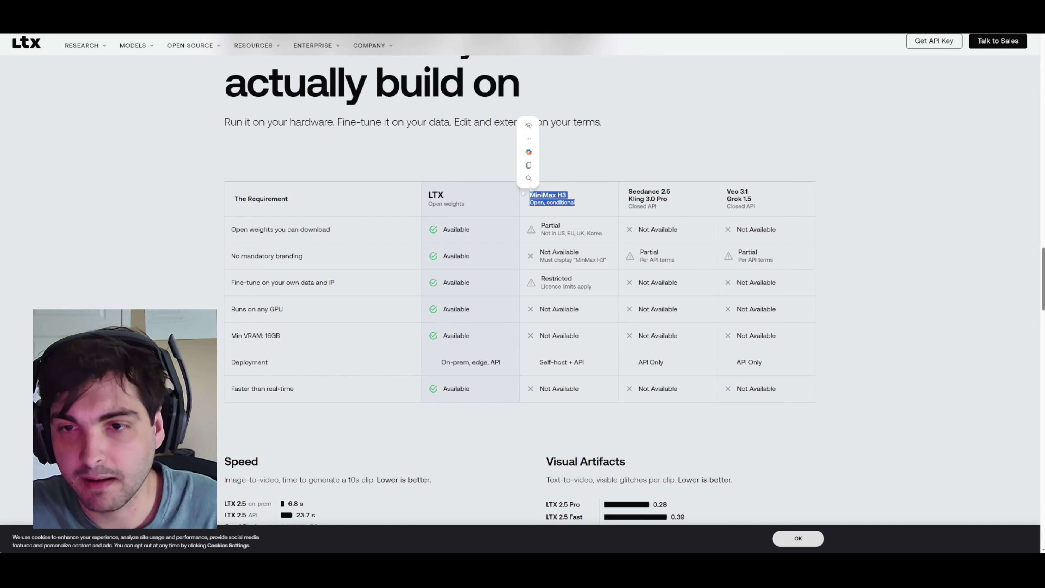
pyautogui.click(612, 169)
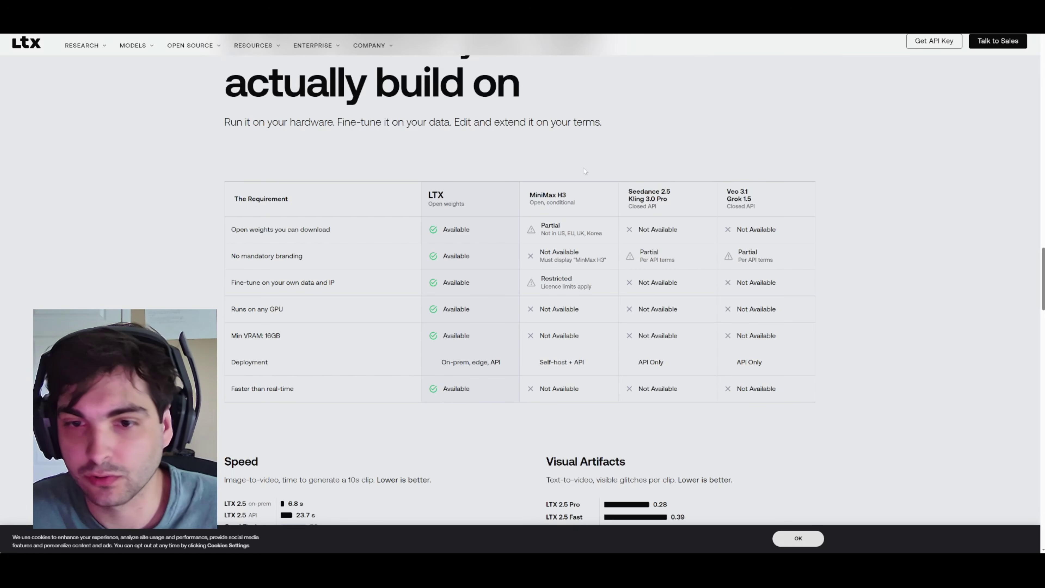
# Compare the MiniMax H3 and Seedance 2.5 columns with the LTX column in the requirements table.
pyautogui.tripleClick(538, 193)
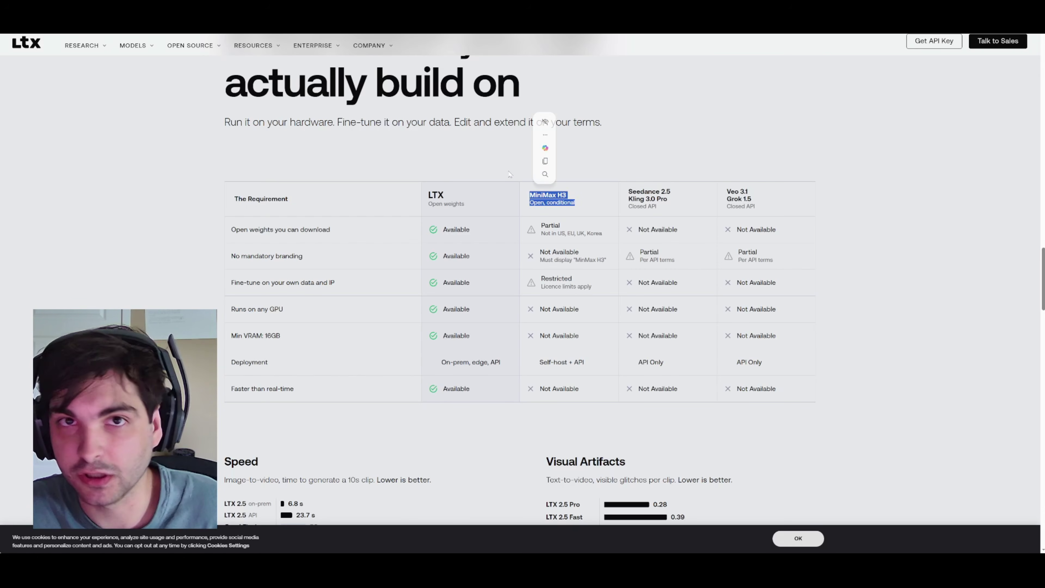
pyautogui.tripleClick(649, 192)
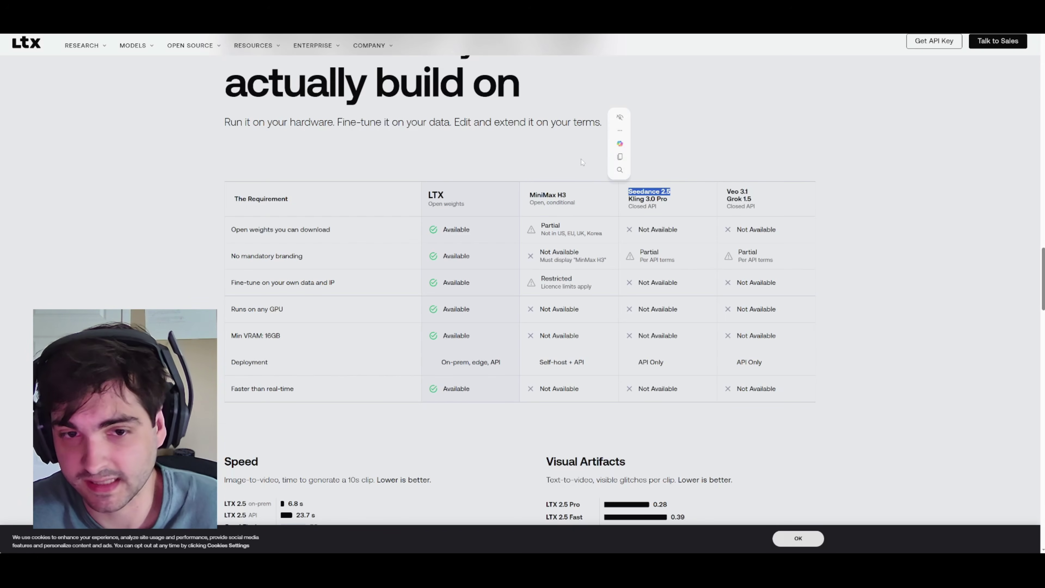
pyautogui.tripleClick(419, 196)
pyautogui.click(485, 191)
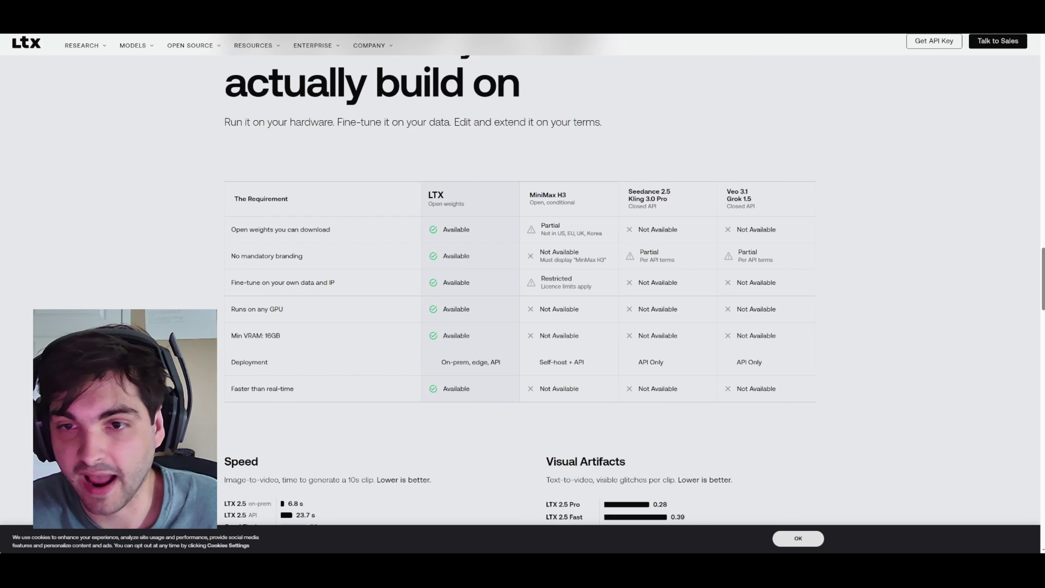
pyautogui.tripleClick(547, 195)
pyautogui.click(465, 161)
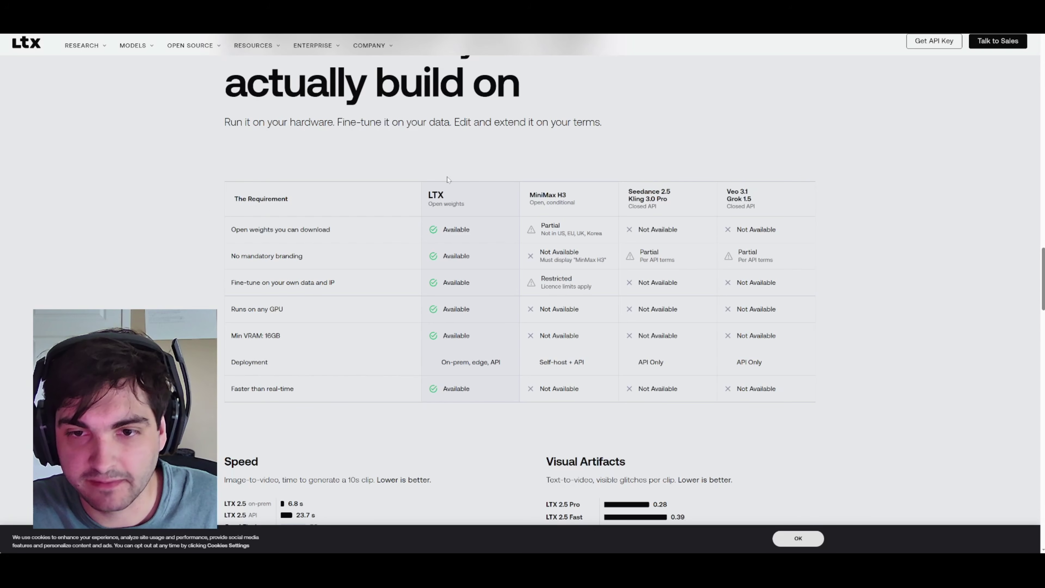
# Glance at the benchmark charts again and examine the LTX open weights column of the requirements table.
pyautogui.scroll(-7, 448, 179)
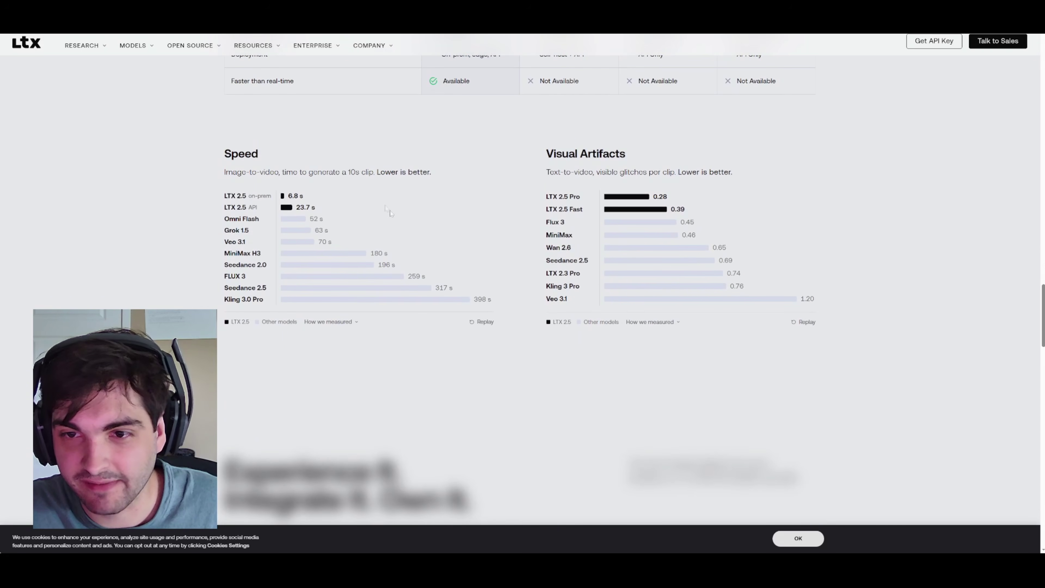
pyautogui.scroll(7, 472, 197)
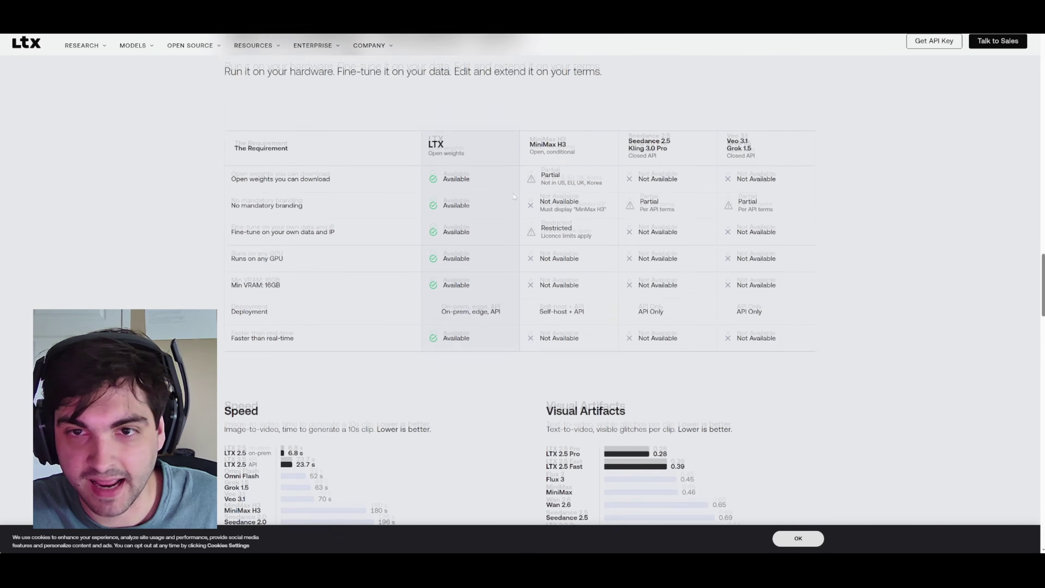
pyautogui.moveTo(432, 197); pyautogui.dragTo(464, 204)
pyautogui.click(542, 195)
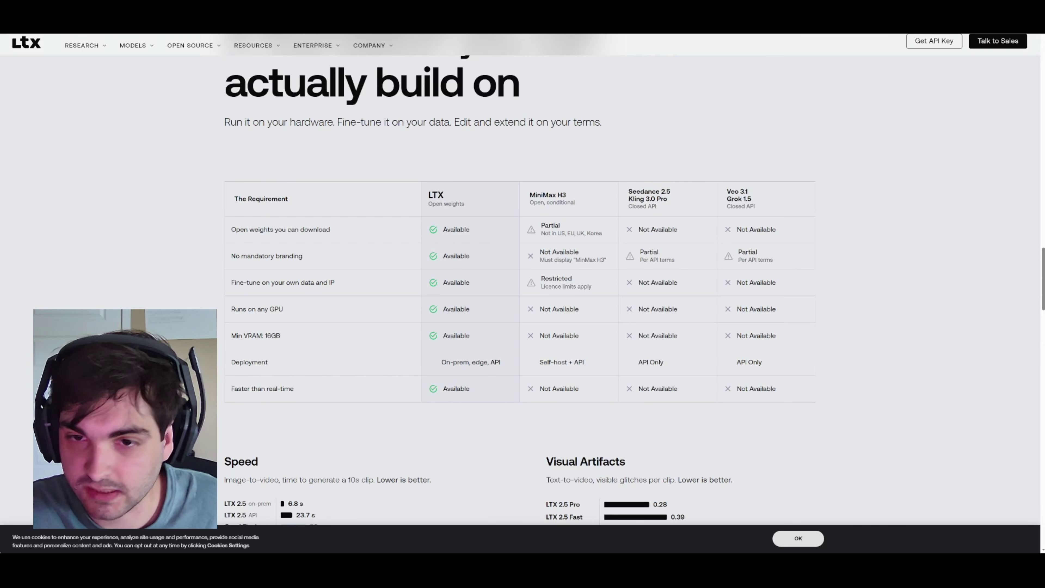
pyautogui.doubleClick(461, 196)
pyautogui.click(461, 197)
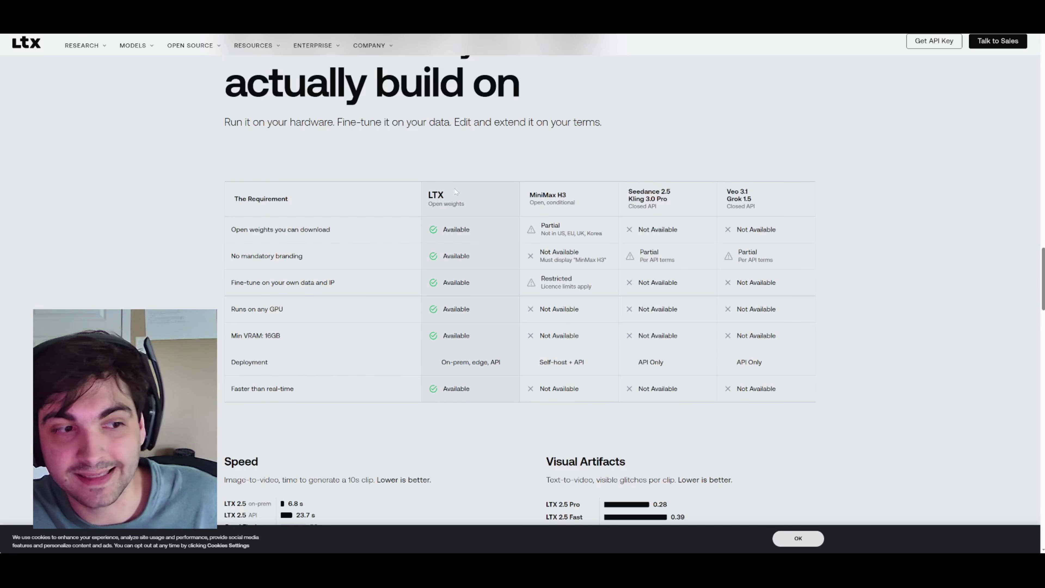
pyautogui.moveTo(425, 197); pyautogui.dragTo(464, 197)
pyautogui.click(464, 197)
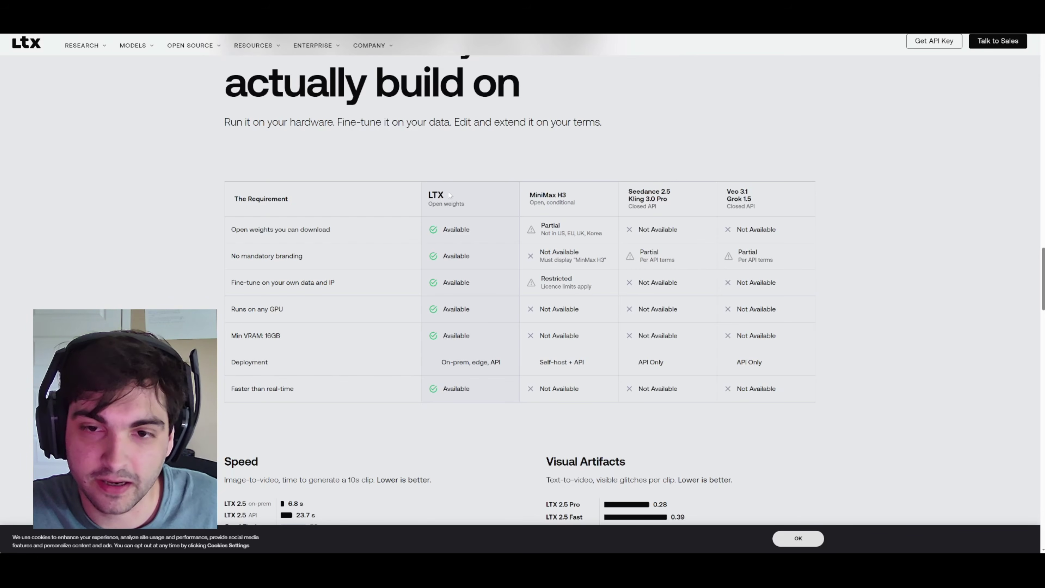
pyautogui.moveTo(427, 194); pyautogui.dragTo(453, 204)
pyautogui.click(447, 197)
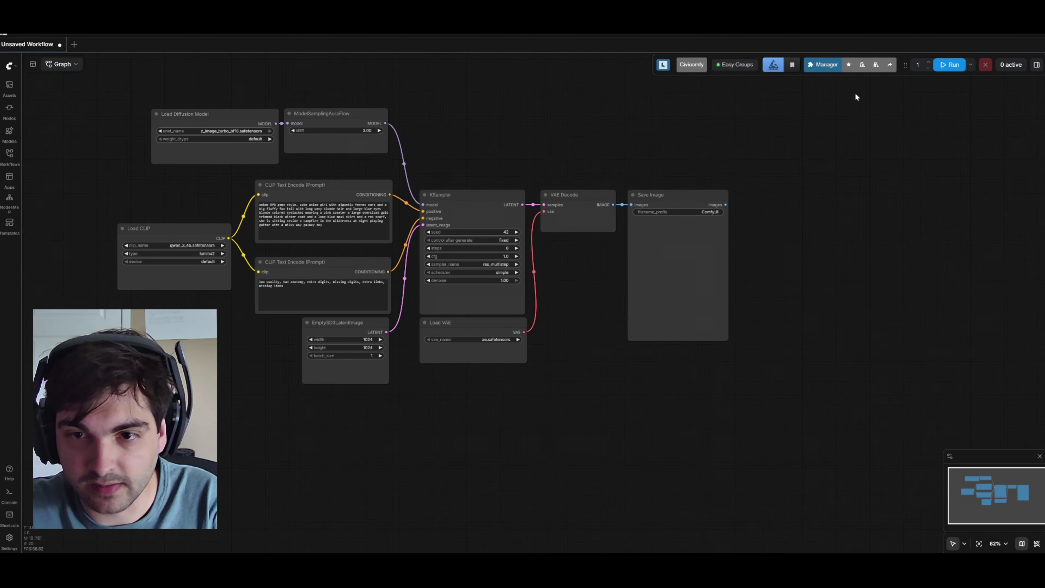
# Switch to ComfyUI, search the workflow templates for "ltx 2.5" and load the LTX-2.5: Image to Video template.
pyautogui.click(823, 66)
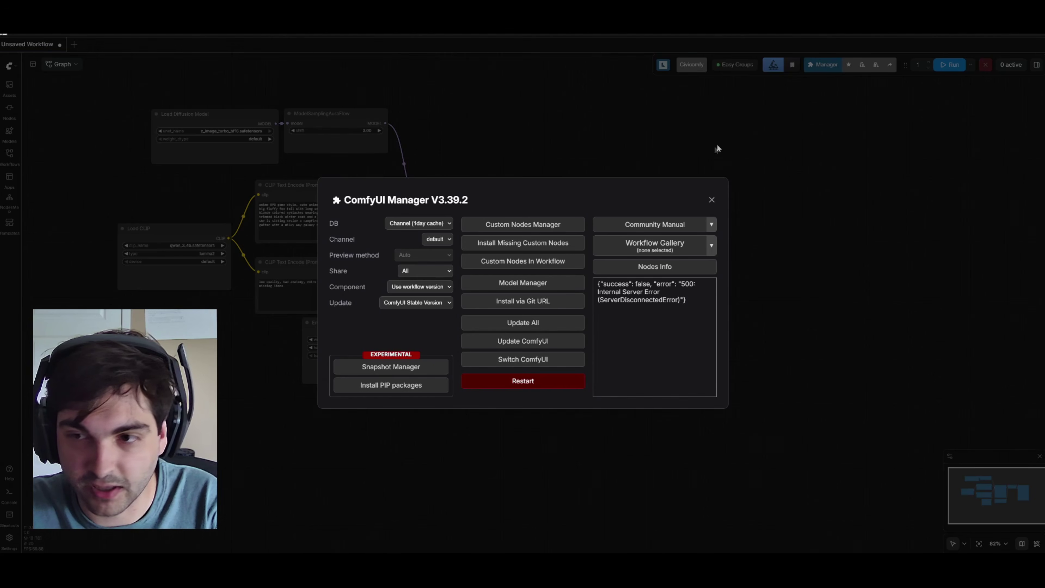
pyautogui.click(711, 199)
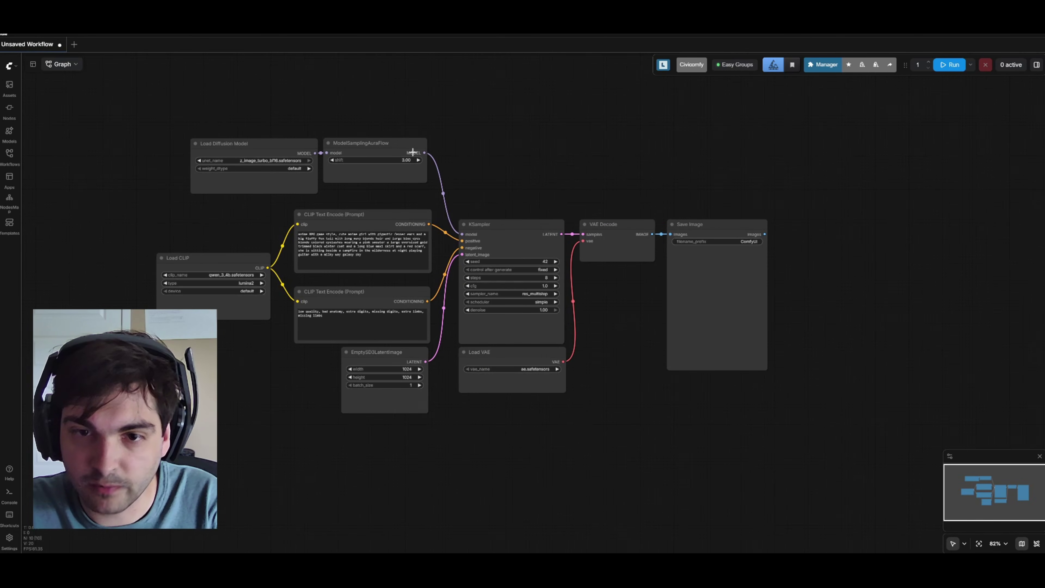
pyautogui.click(16, 65)
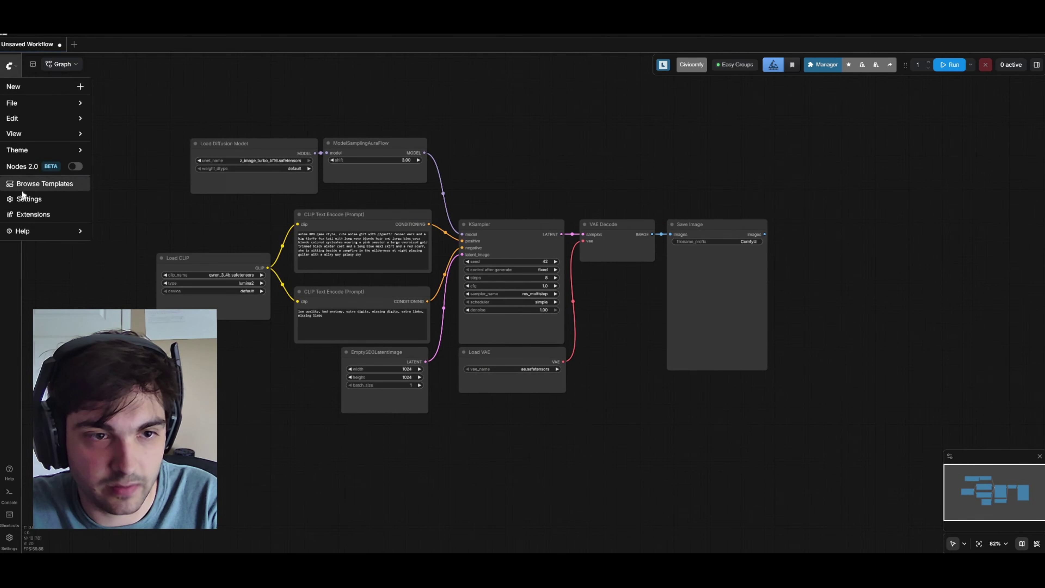
pyautogui.click(32, 190)
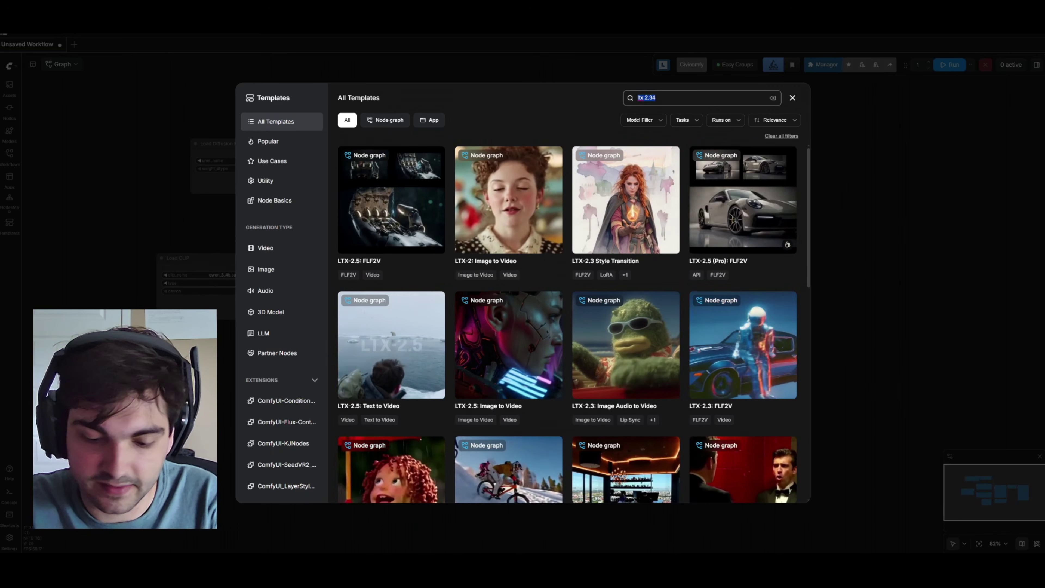
pyautogui.write('ltx 2.5')
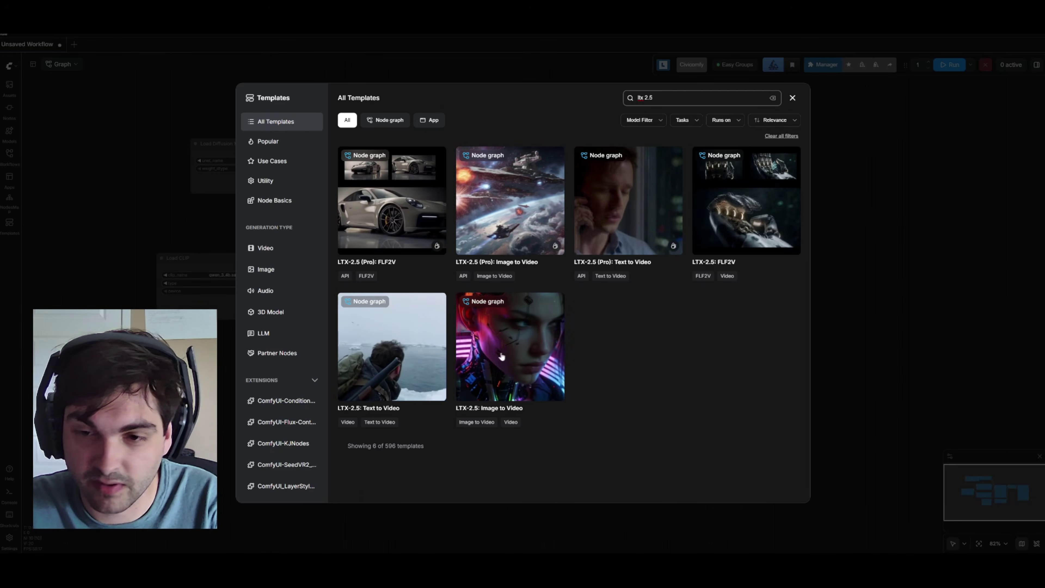
pyautogui.click(507, 387)
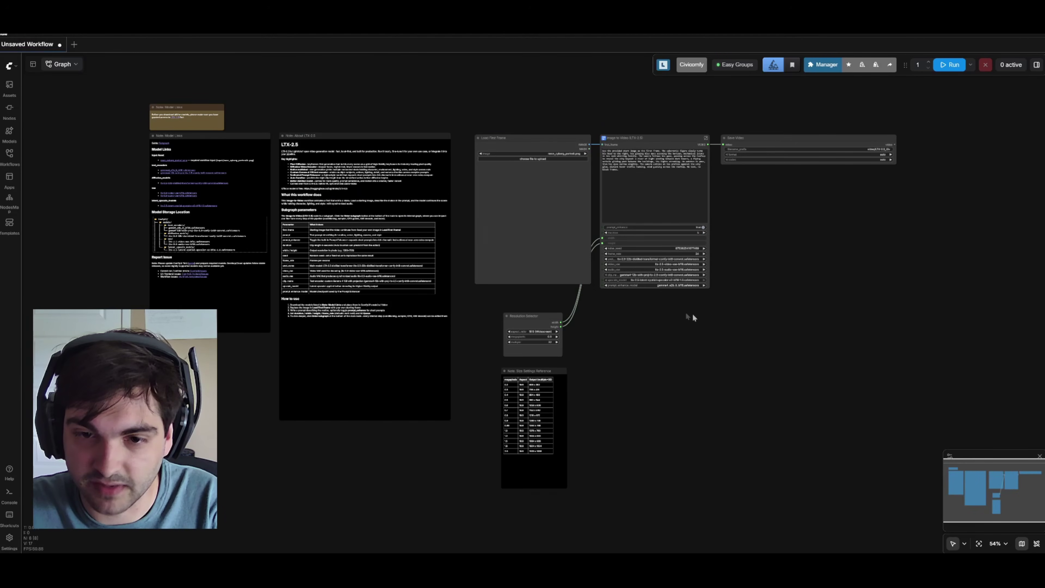
# Inspect the model files and generation settings on the Image to Video (LTX-2.5) node.
pyautogui.moveTo(642, 298); pyautogui.dragTo(527, 332)
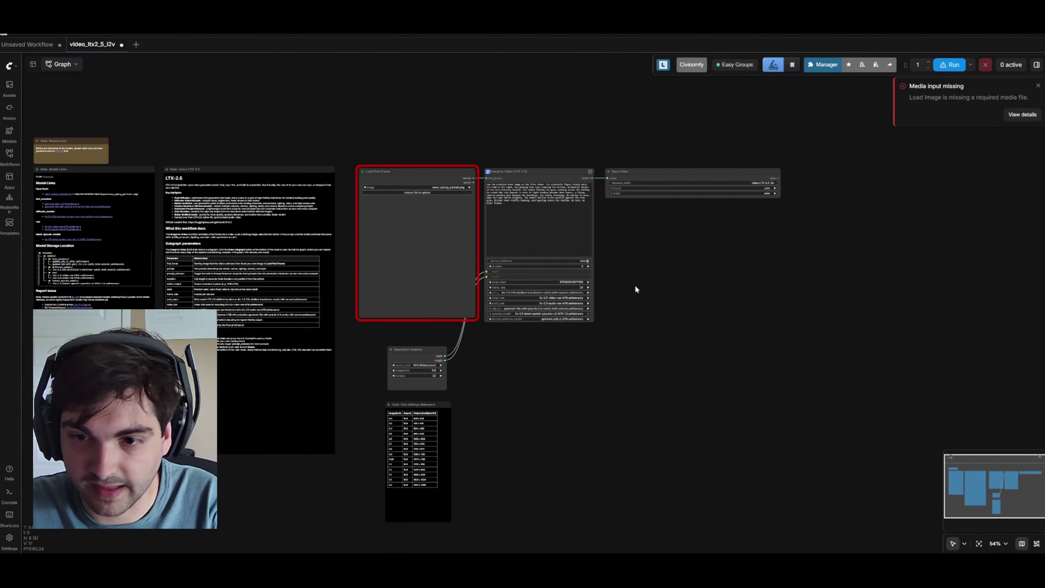
pyautogui.scroll(14, 634, 285)
pyautogui.moveTo(677, 402); pyautogui.dragTo(738, 401)
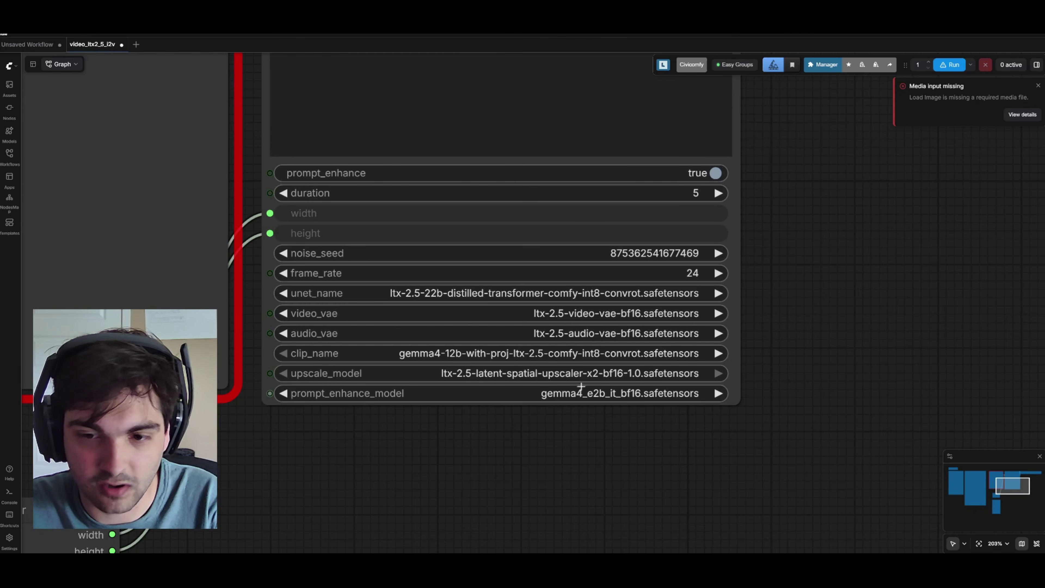
pyautogui.scroll(-8, 448, 380)
pyautogui.scroll(-2, 448, 379)
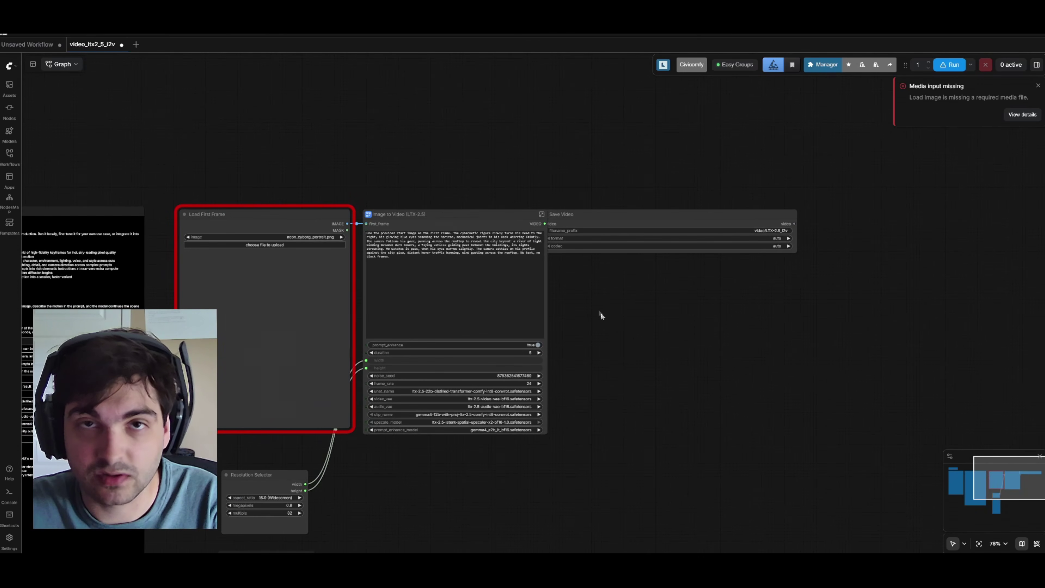
# Move the Save Video node clear of the Image to Video node, adjust Load First Frame, and select the Image to Video prompt.
pyautogui.moveTo(595, 218); pyautogui.dragTo(614, 217)
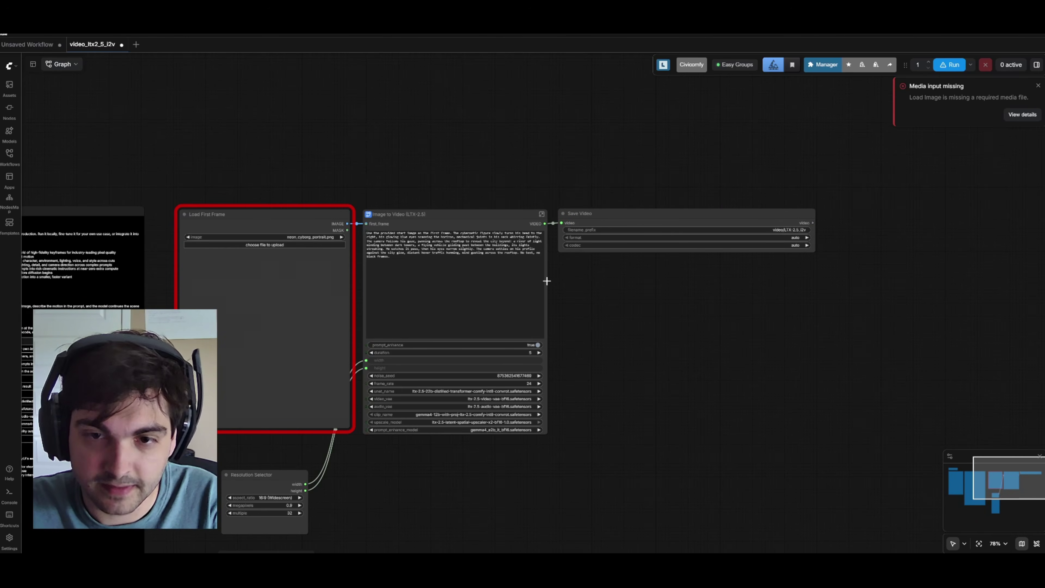
pyautogui.moveTo(264, 214); pyautogui.dragTo(265, 217)
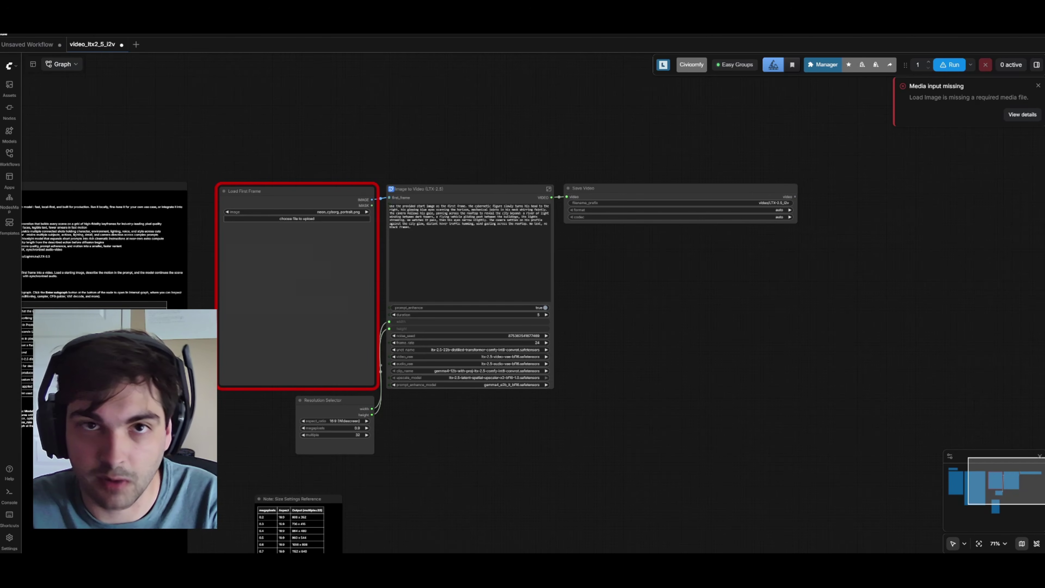
pyautogui.click(469, 252)
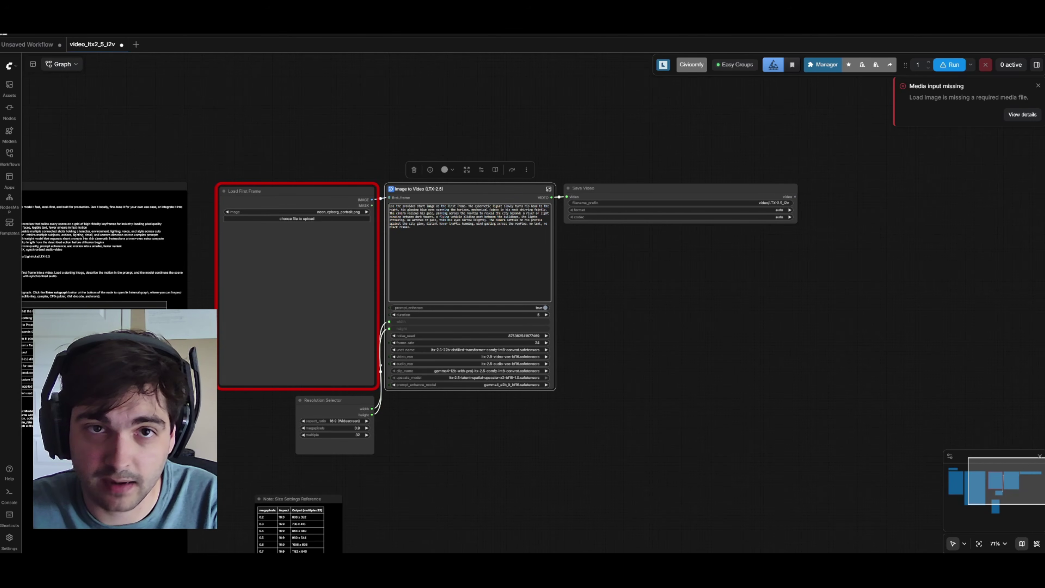
# Examine the replaced first-frame image and prompt, plus the duration, frame rate and model files on the Image to Video (LTX-2.5) node.
pyautogui.scroll(3, 443, 248)
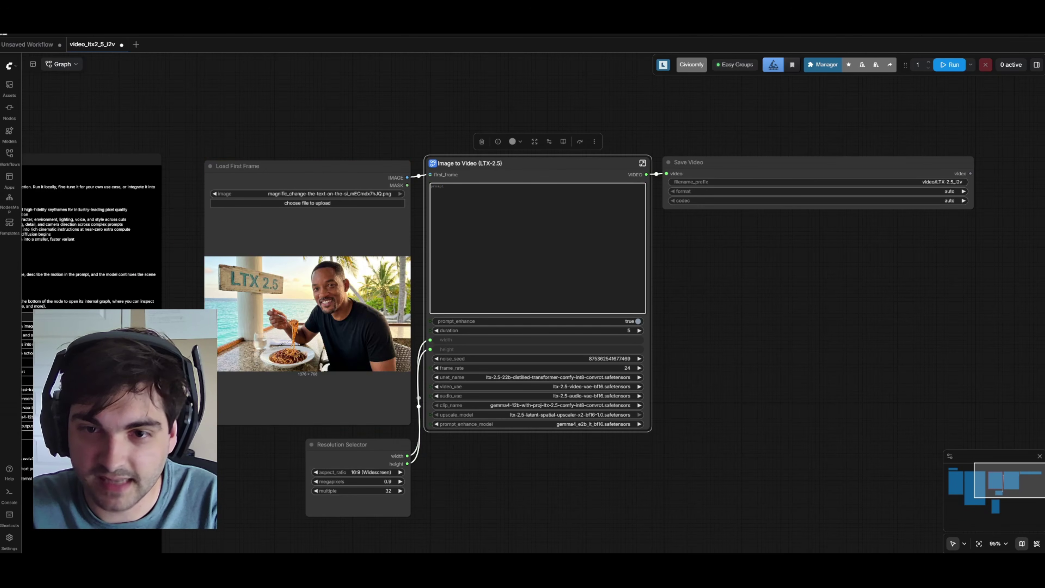
pyautogui.scroll(3, 374, 249)
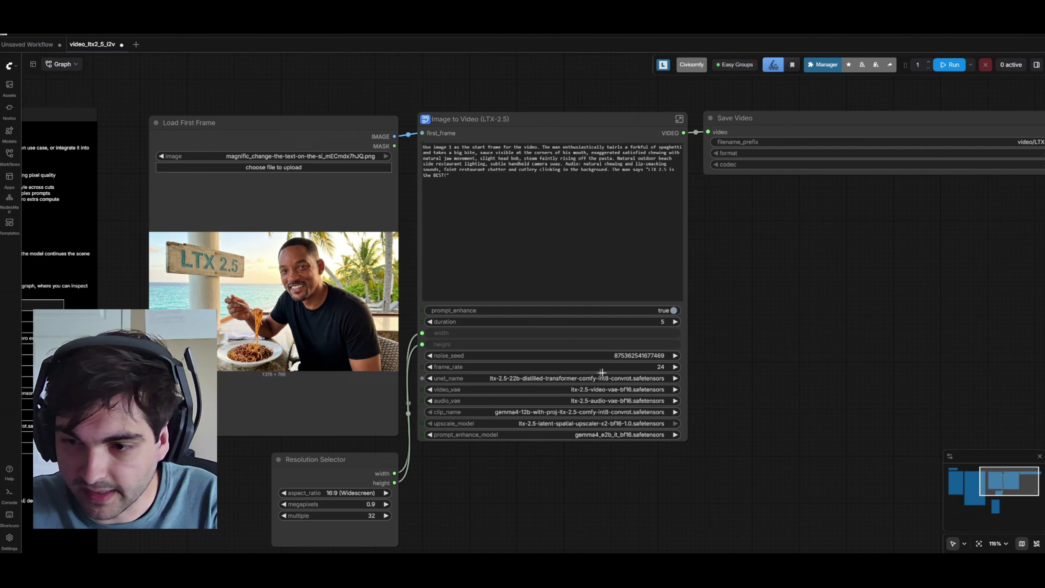
pyautogui.scroll(4, 613, 382)
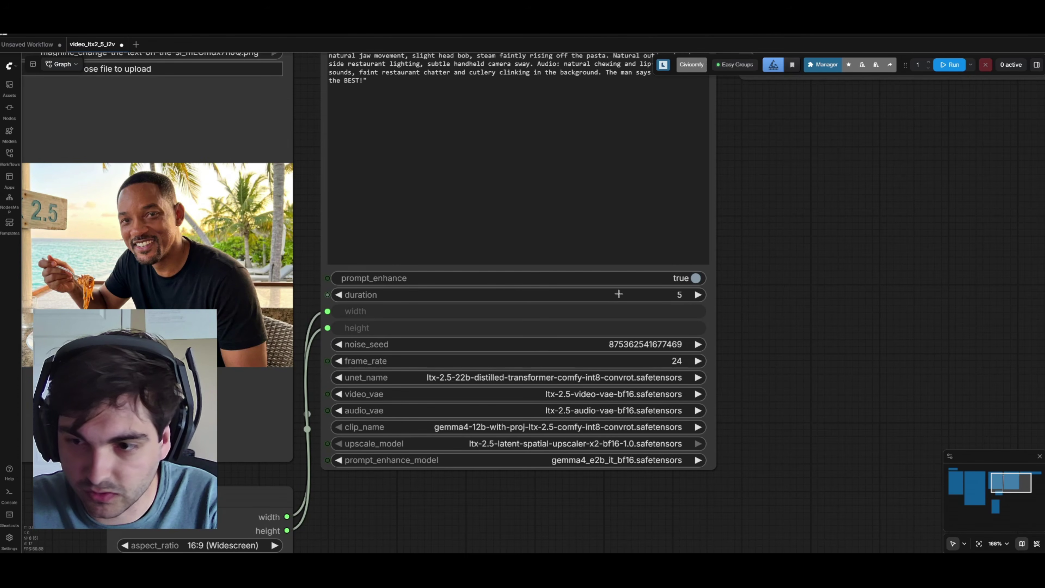
pyautogui.hotkey('alt', '-')
pyautogui.hotkey('alt', '-')
pyautogui.hotkey('alt', '-')
pyautogui.hotkey('alt', '-')
pyautogui.hotkey('alt', '-')
pyautogui.hotkey('alt', '-')
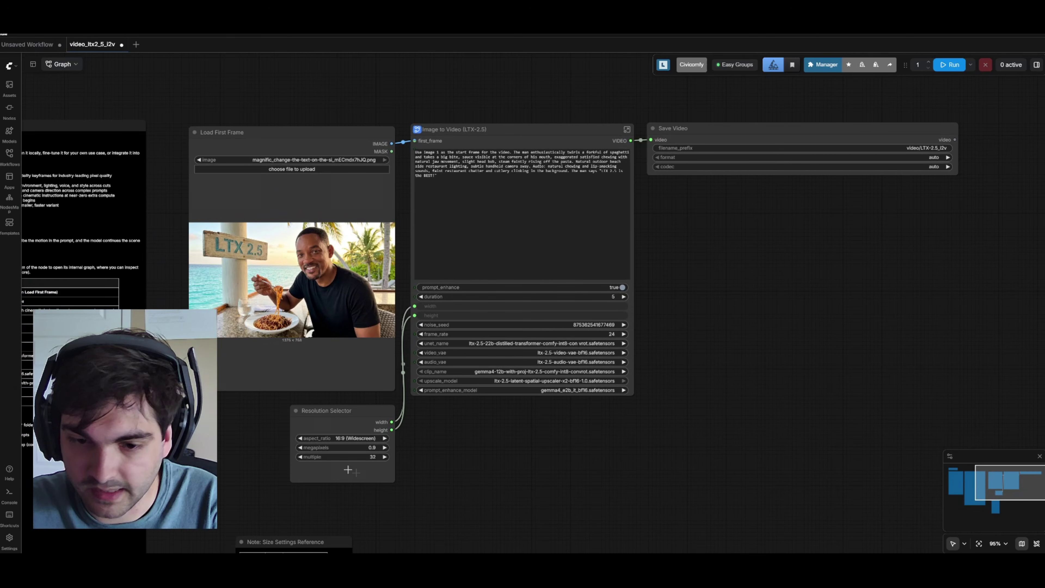
# Move the Size Settings Reference note beside the Resolution Selector, just below the Image to Video node.
pyautogui.scroll(-3, 345, 440)
pyautogui.moveTo(339, 439); pyautogui.dragTo(507, 318)
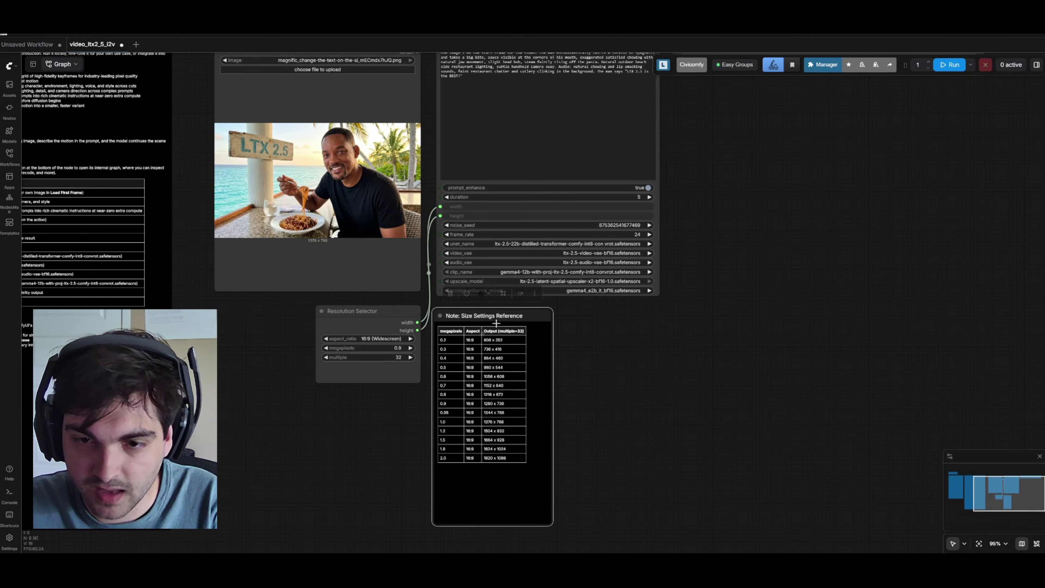
pyautogui.scroll(5, 442, 342)
pyautogui.moveTo(443, 344); pyautogui.dragTo(425, 313)
pyautogui.moveTo(380, 251); pyautogui.dragTo(384, 258)
pyautogui.click(403, 242)
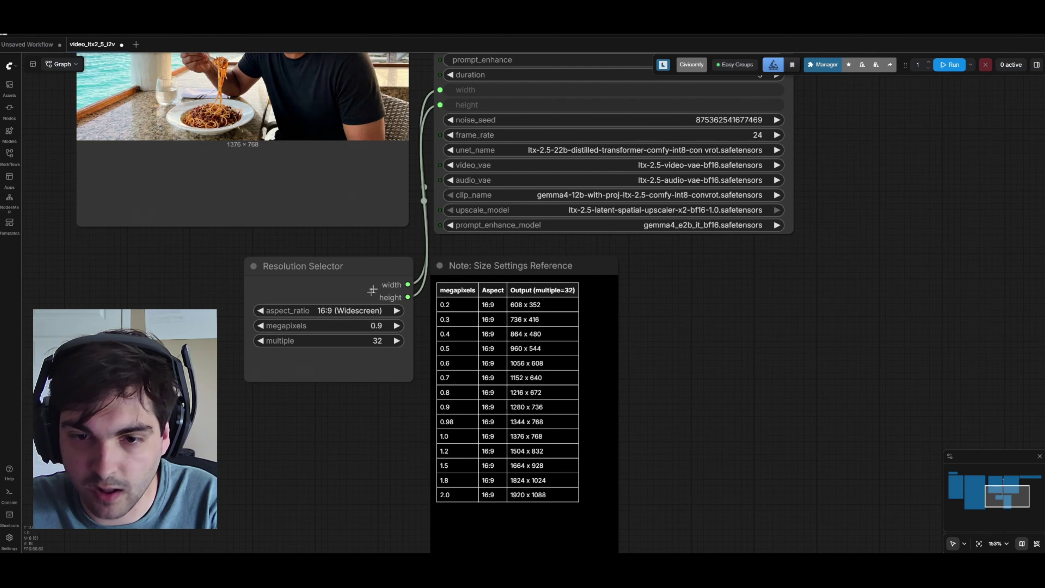
# Look up the 16:9 output sizes for 0.9 and 0.2 megapixels in the Size Settings Reference note.
pyautogui.scroll(2, 374, 324)
pyautogui.moveTo(501, 328); pyautogui.dragTo(463, 310)
pyautogui.click(424, 244)
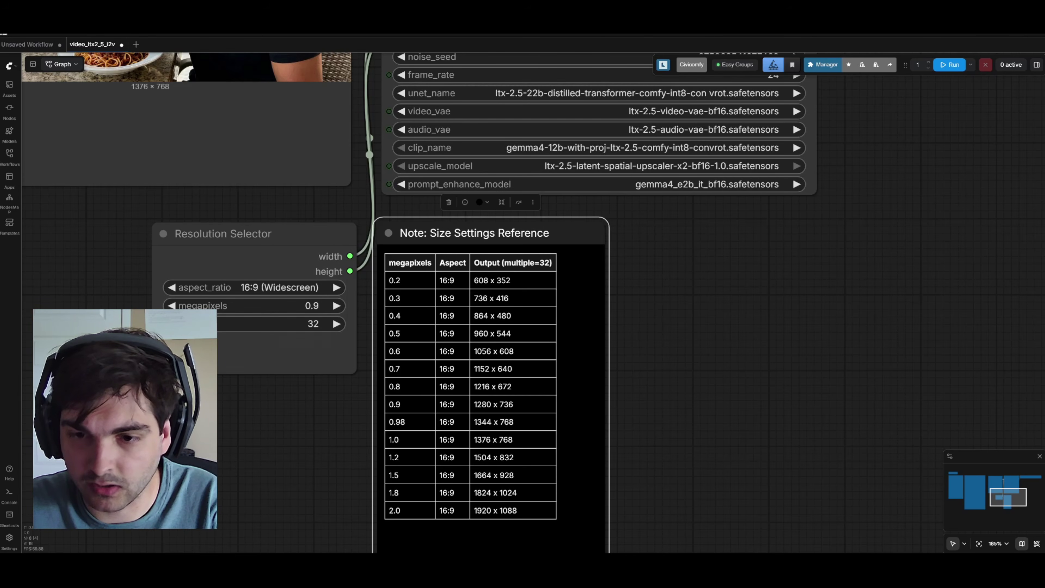
pyautogui.doubleClick(394, 404)
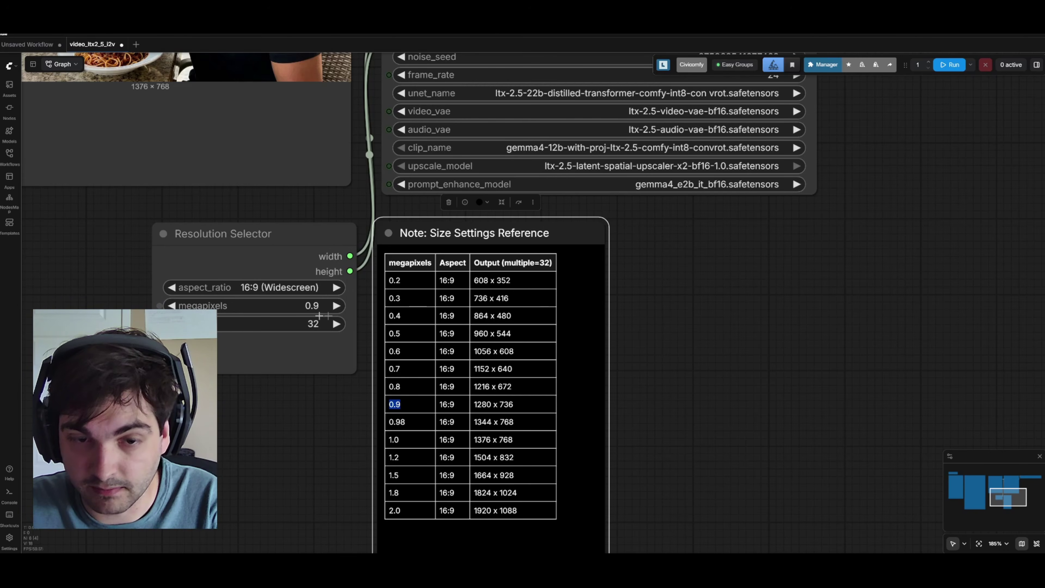
pyautogui.moveTo(474, 404); pyautogui.dragTo(534, 410)
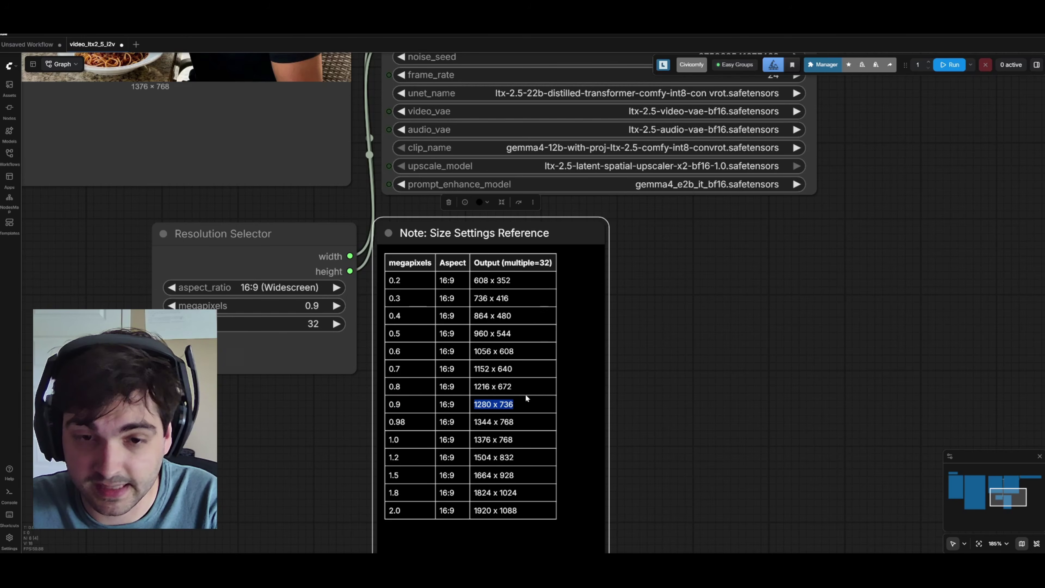
pyautogui.moveTo(528, 398); pyautogui.dragTo(464, 407)
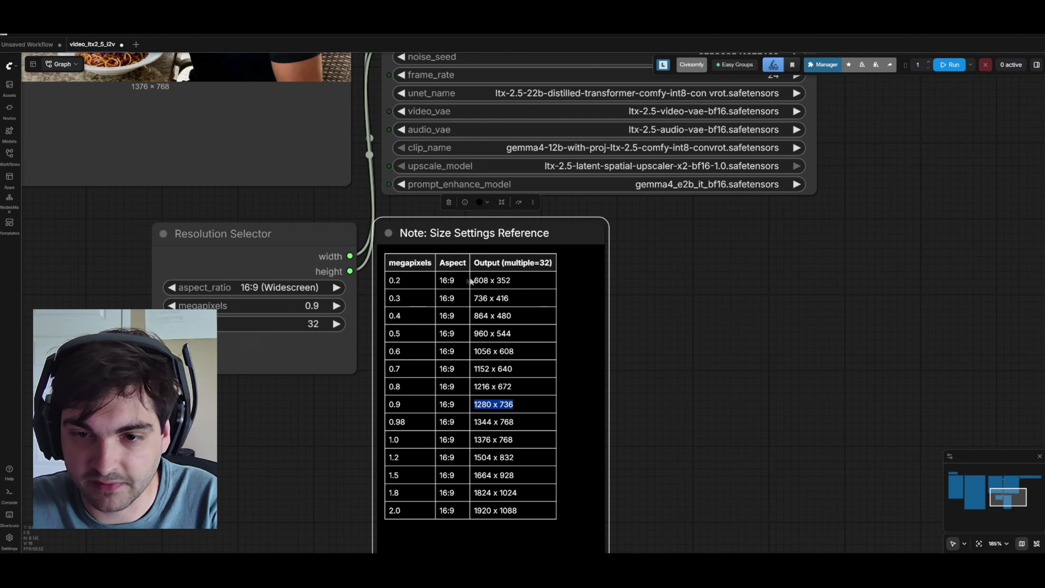
pyautogui.moveTo(517, 283); pyautogui.dragTo(458, 283)
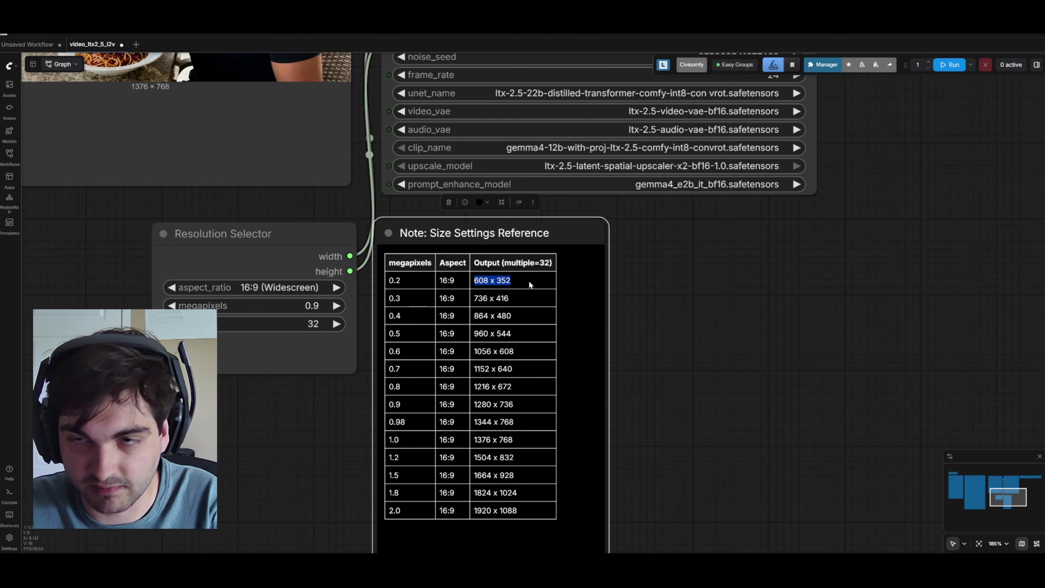
# Run the LTX-2.5 image-to-video workflow to generate the clip.
pyautogui.scroll(-9, 667, 385)
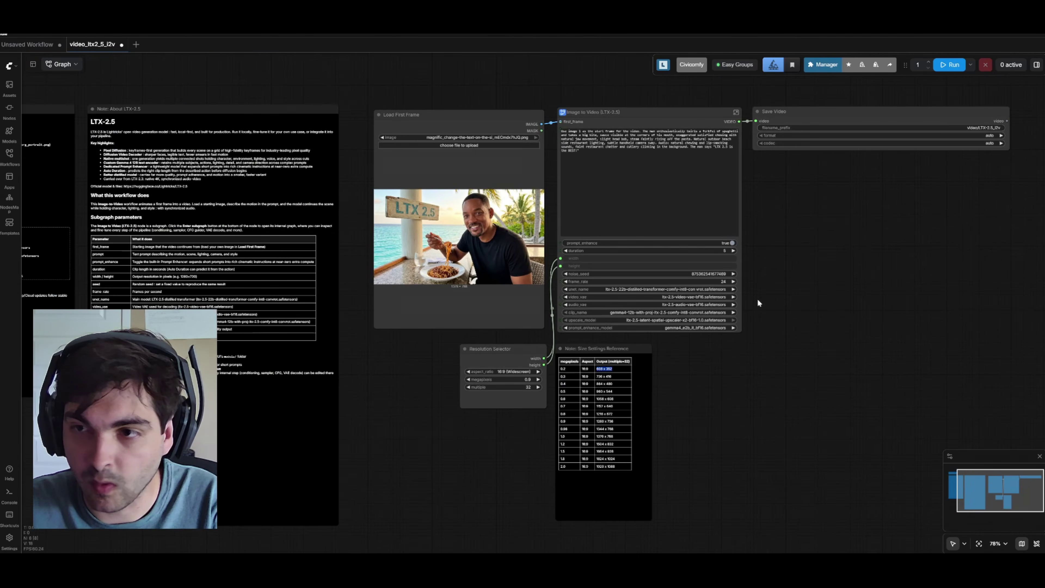
pyautogui.moveTo(757, 300); pyautogui.dragTo(690, 351)
pyautogui.click(947, 67)
pyautogui.moveTo(649, 210); pyautogui.dragTo(581, 236)
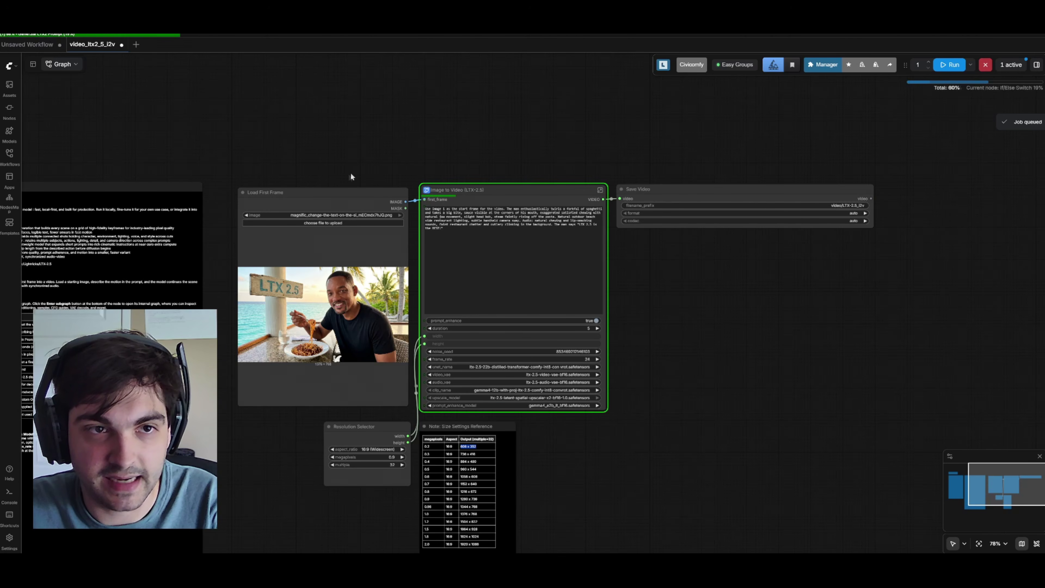
pyautogui.hscroll(2, 341, 168)
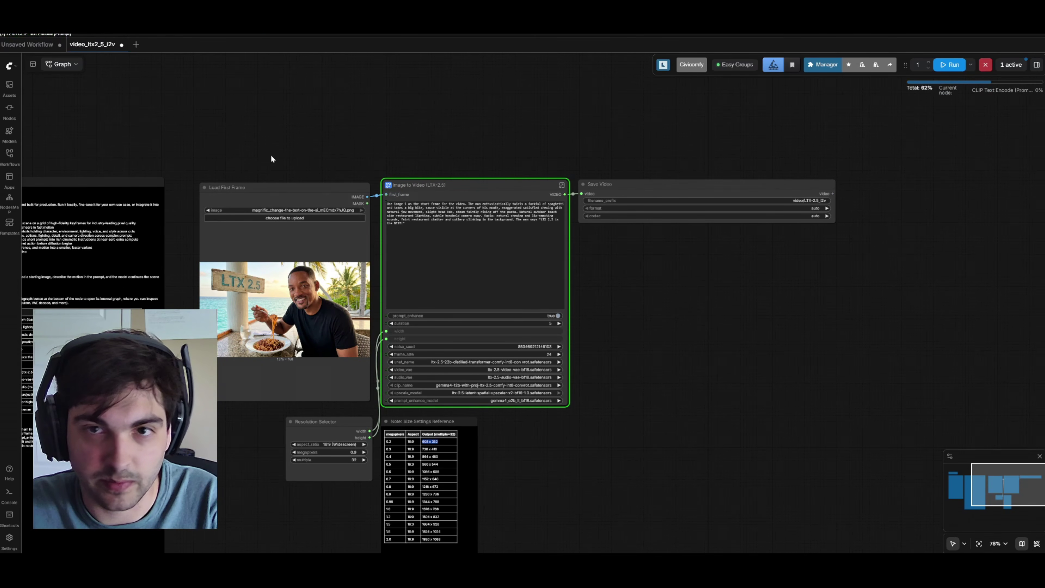
pyautogui.hscroll(3, 277, 155)
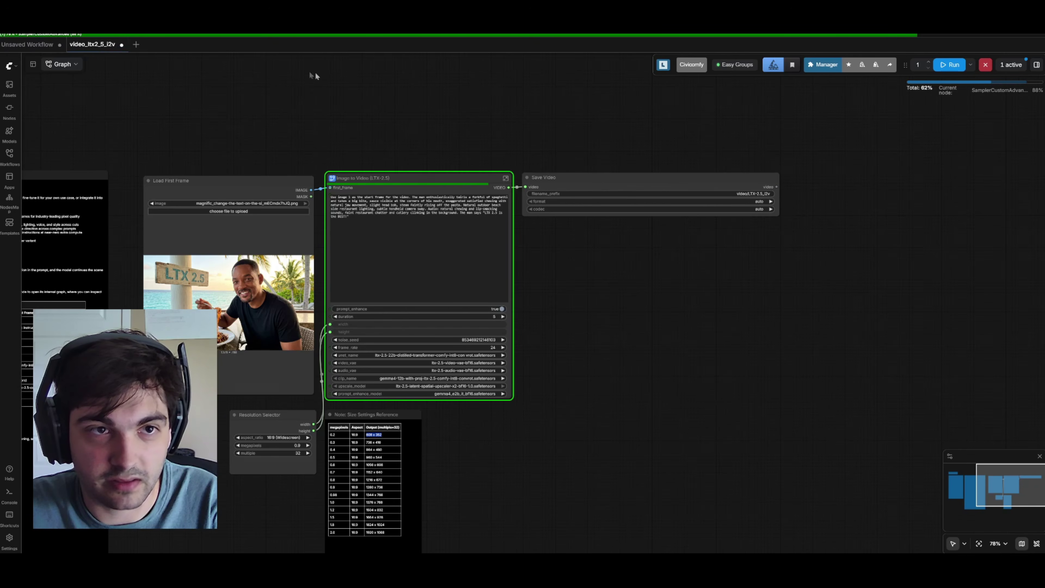
pyautogui.moveTo(315, 73); pyautogui.dragTo(289, 71)
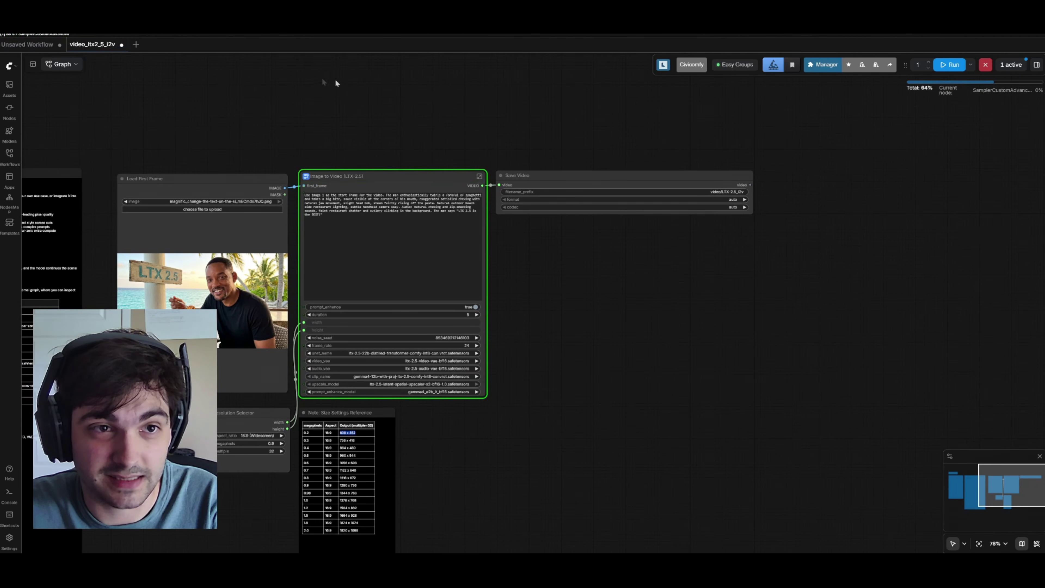
pyautogui.hscroll(2, 348, 78)
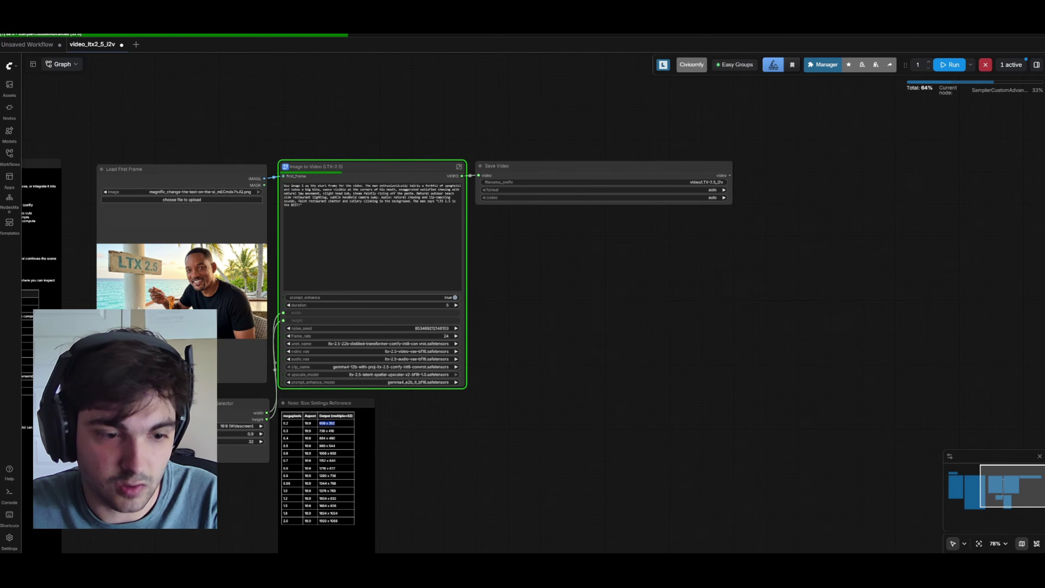
# Check the console log during generation and the generation times of the videos in Media Assets.
pyautogui.click(9, 494)
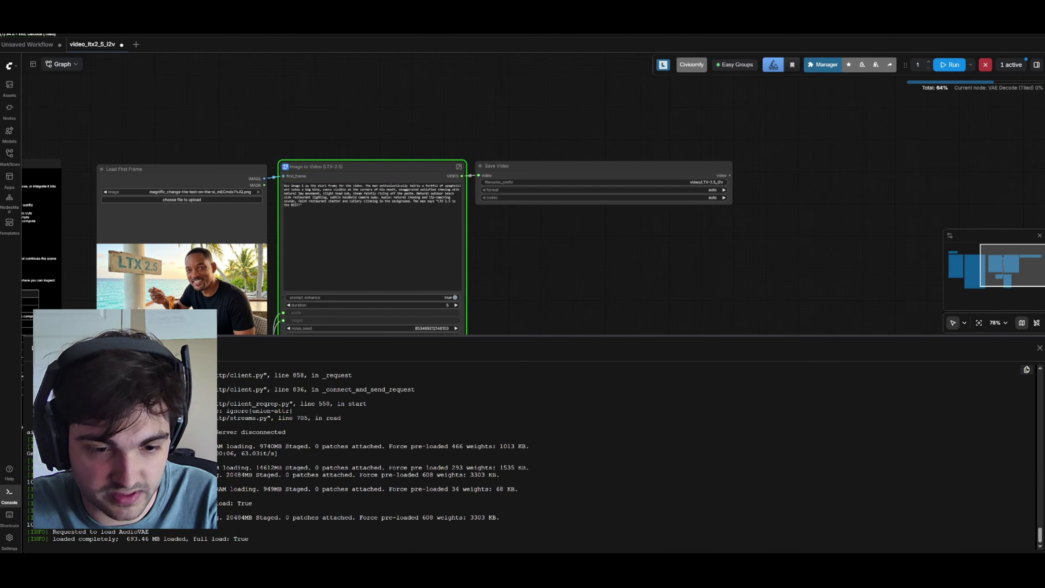
pyautogui.click(9, 494)
pyautogui.click(9, 87)
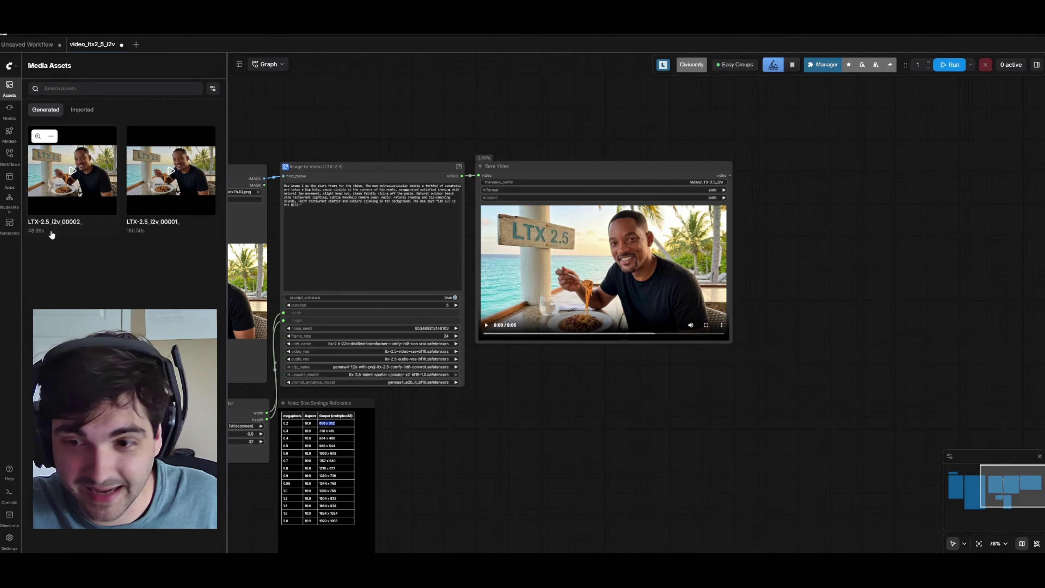
pyautogui.click(14, 91)
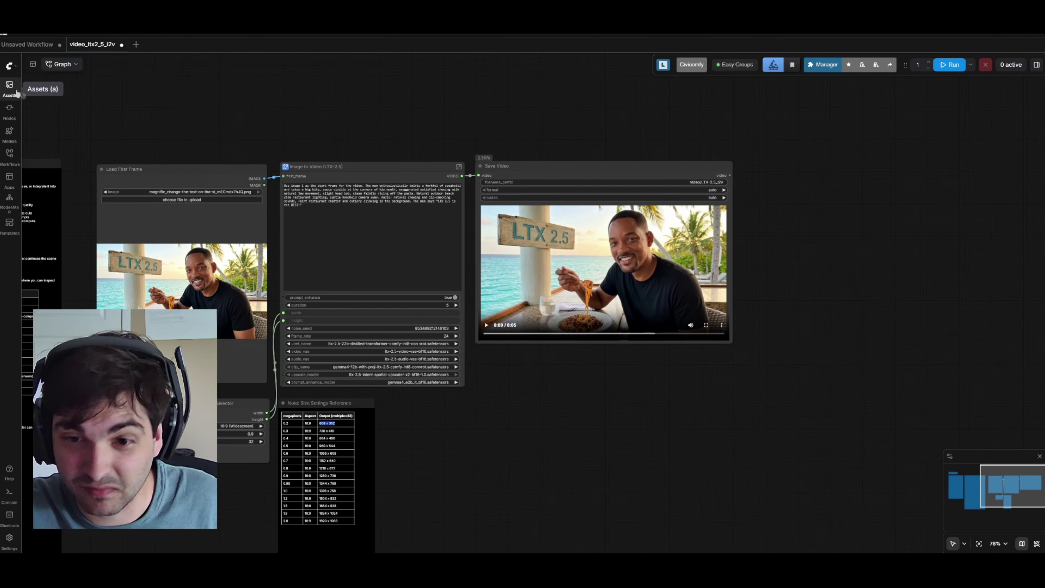
# Play the generated clip from the Save Video node in full screen.
pyautogui.scroll(4, 898, 313)
pyautogui.moveTo(400, 319); pyautogui.dragTo(390, 338)
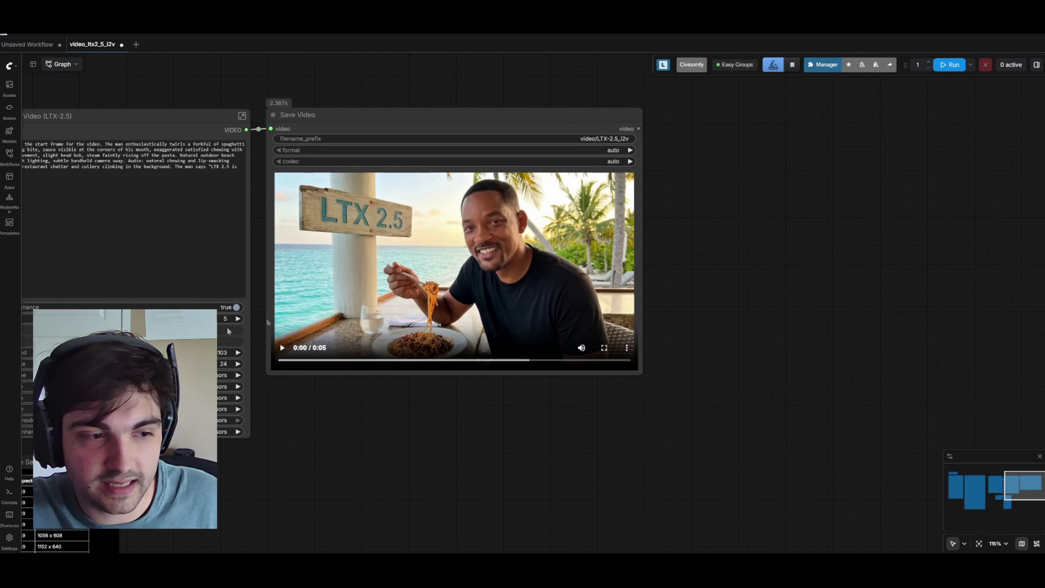
pyautogui.scroll(1, 398, 305)
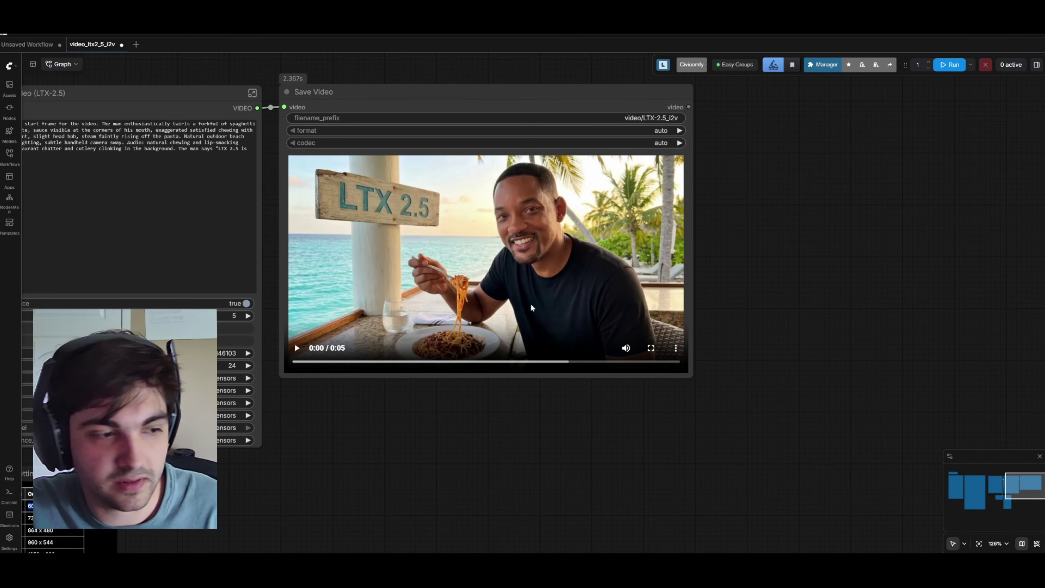
pyautogui.click(651, 348)
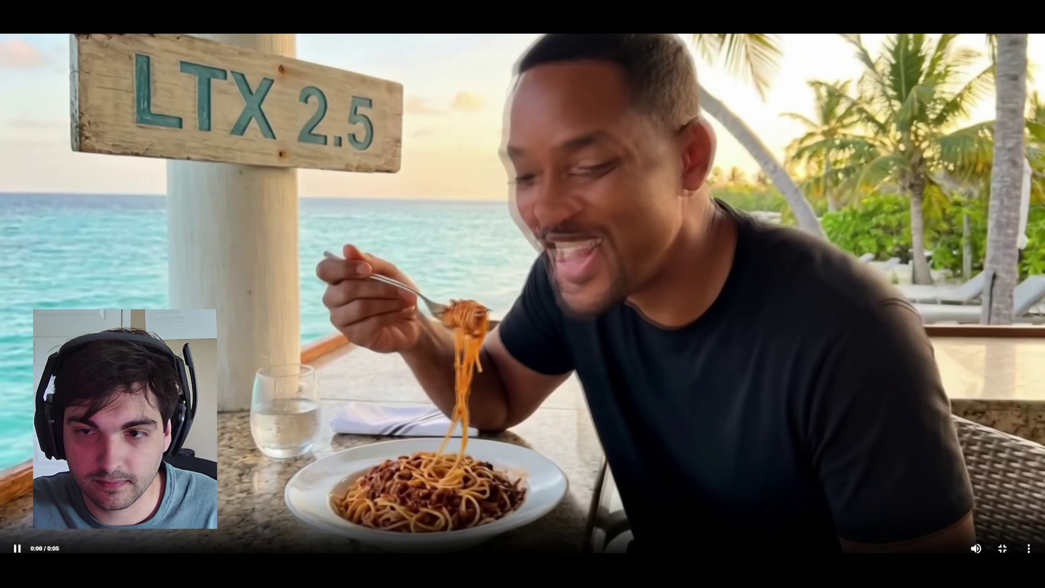